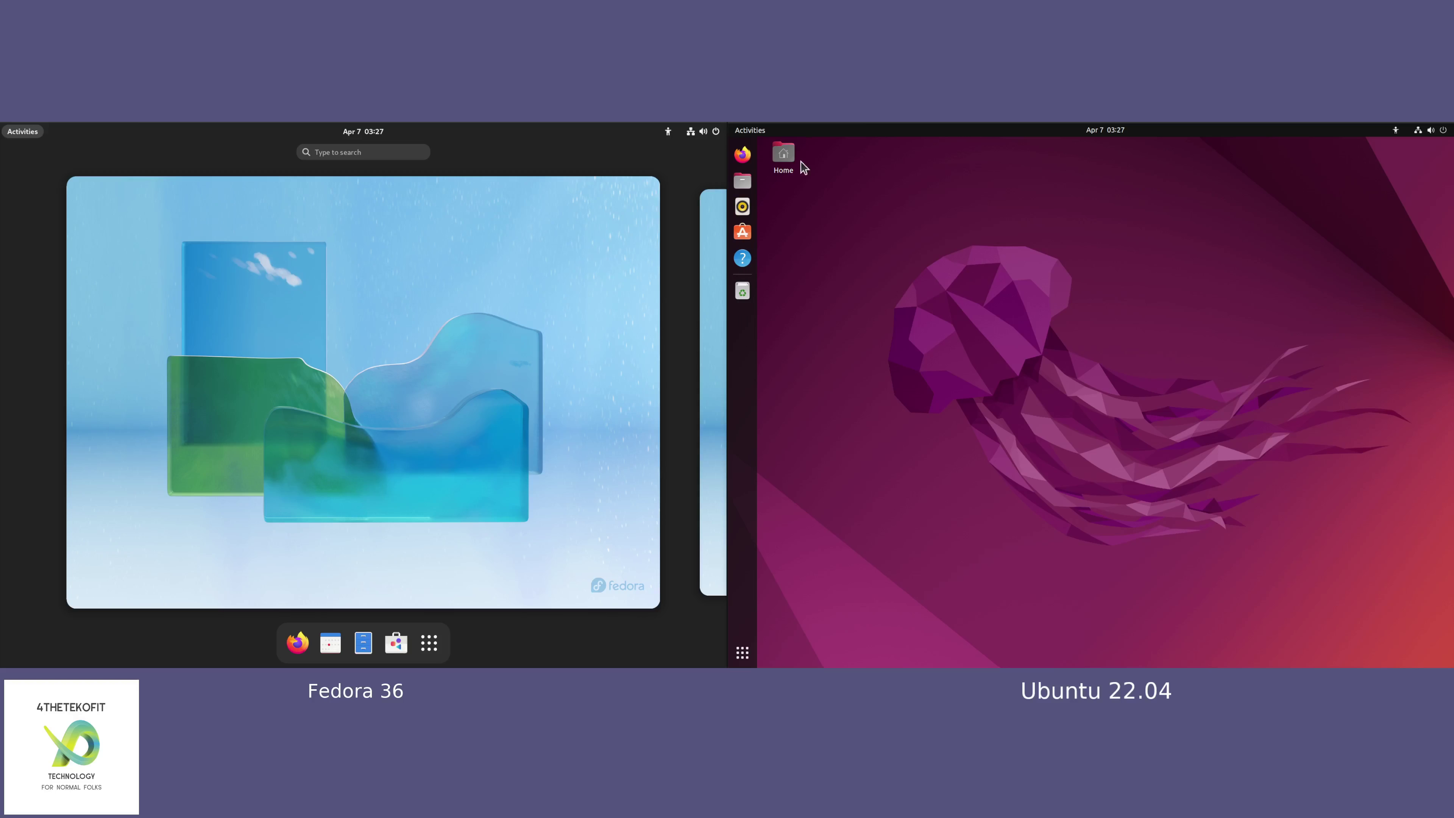
Step: Open the home folder in the file manager on both Ubuntu and Fedora and place each window near the middle of its desktop
{"action": "left_click", "coordinate": [786, 156]}
{"action": "double_click", "coordinate": [784, 156]}
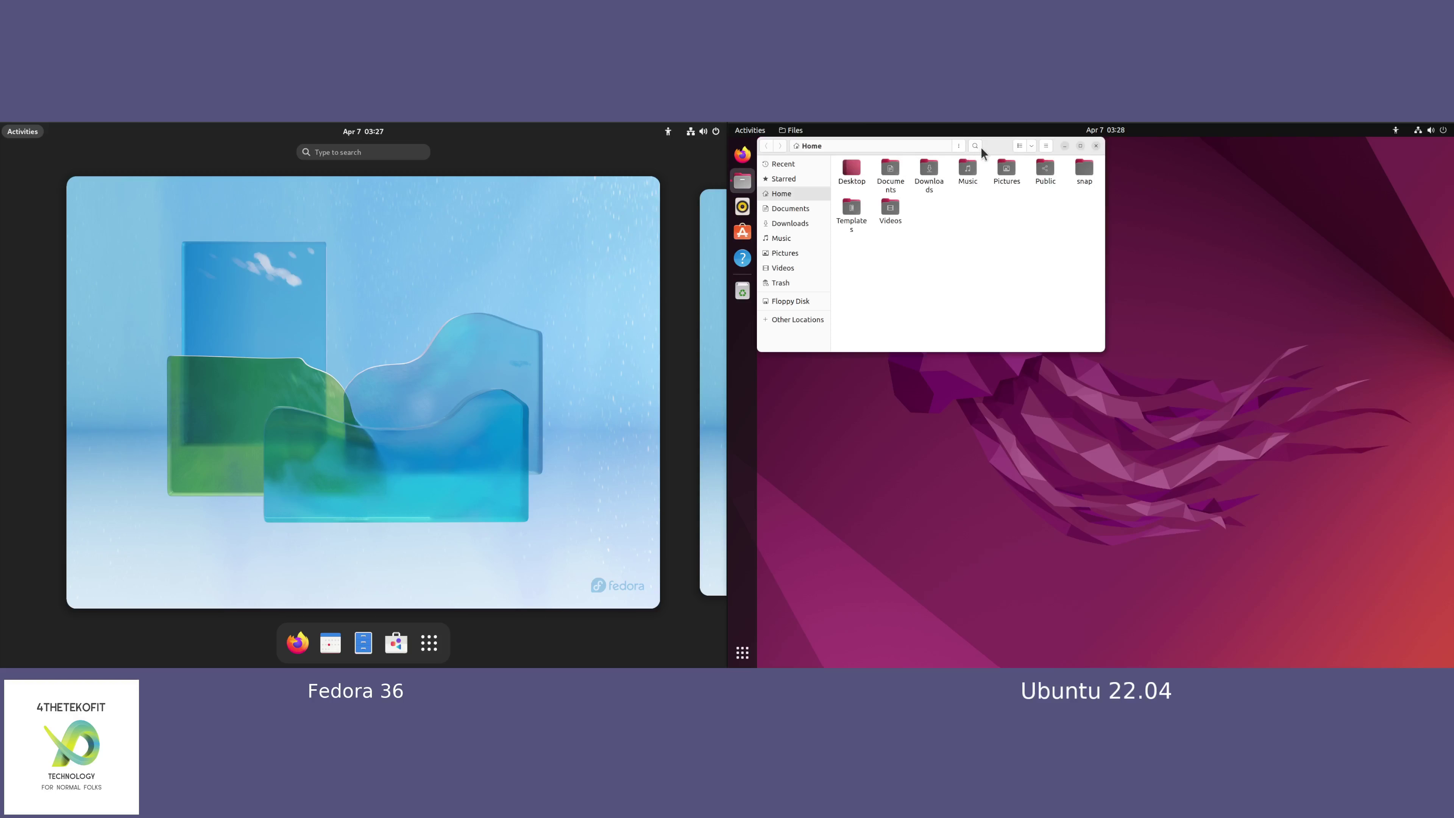
{"action": "left_click_drag", "start_coordinate": [994, 154], "coordinate": [1205, 249]}
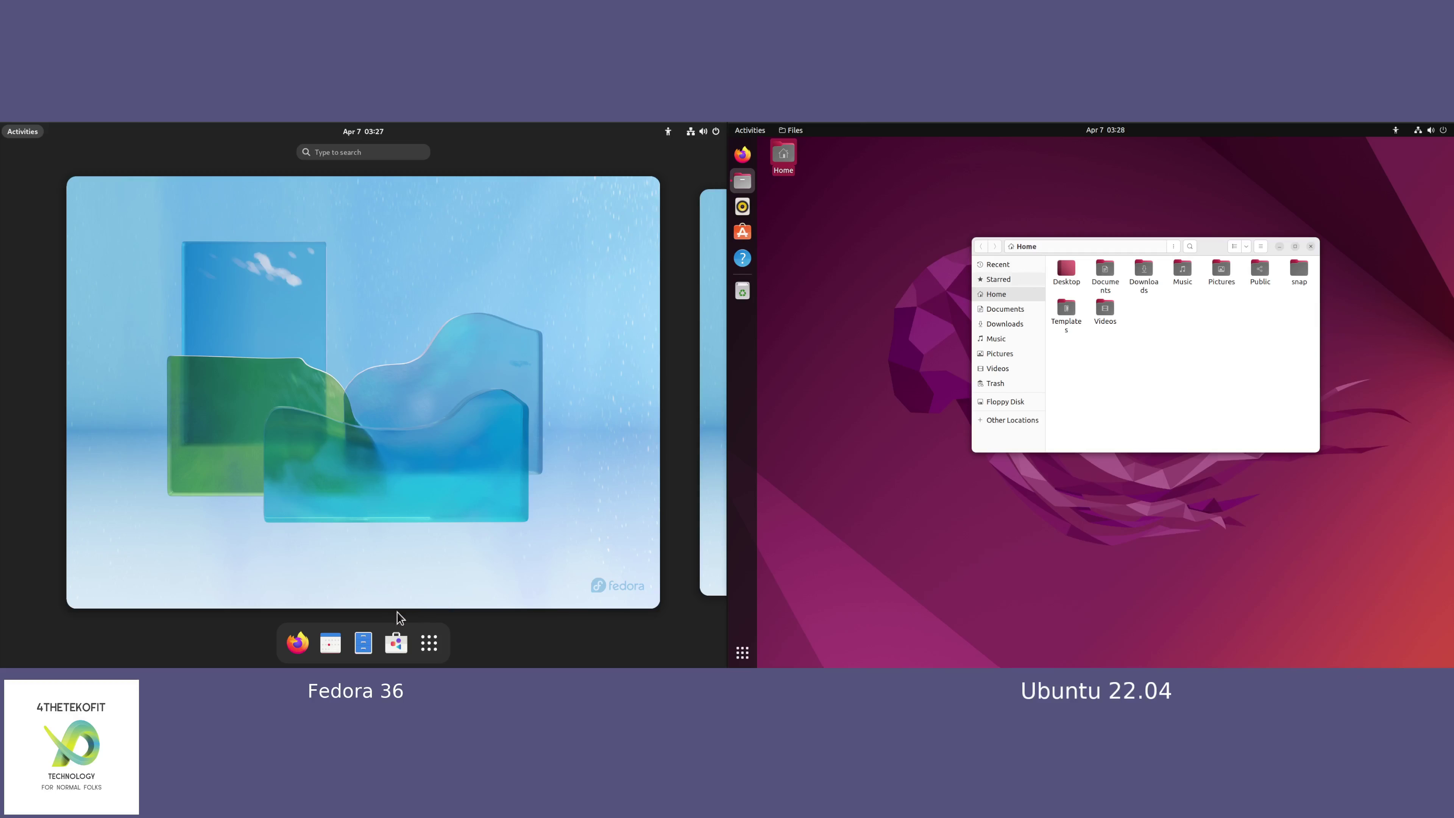
{"action": "left_click", "coordinate": [364, 644]}
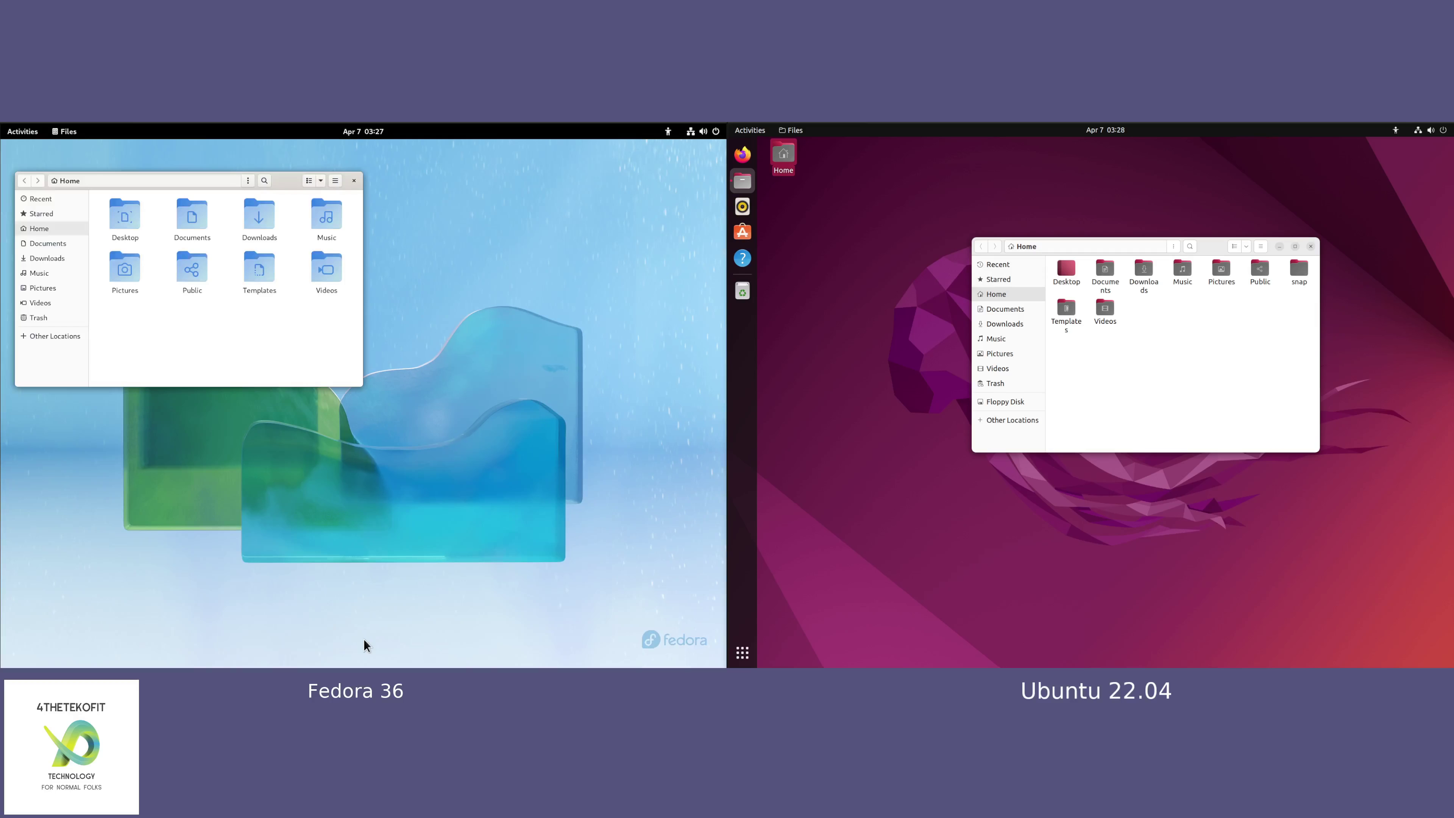
{"action": "left_click_drag", "start_coordinate": [290, 180], "coordinate": [444, 250]}
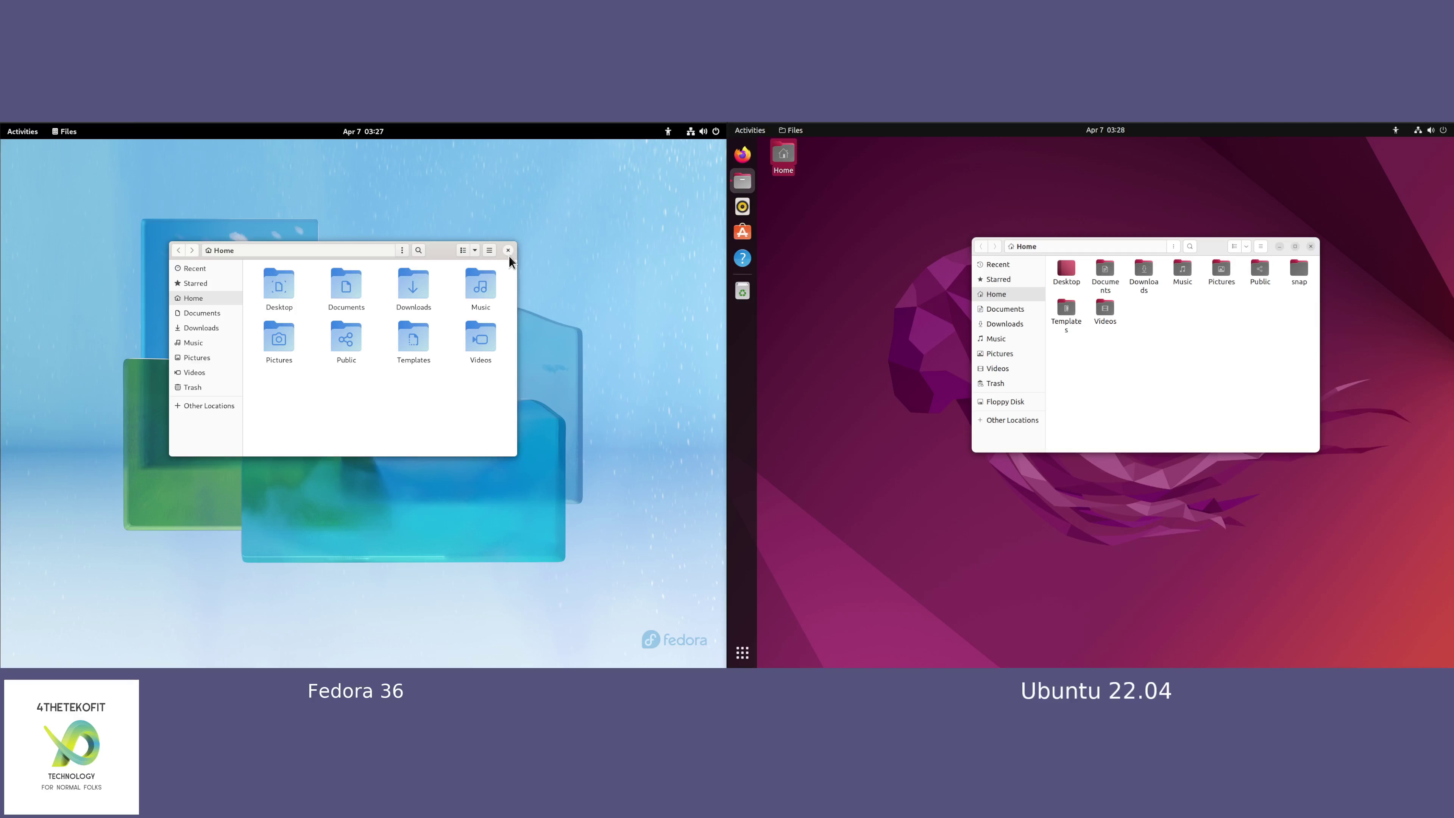
{"action": "left_click_drag", "start_coordinate": [1214, 247], "coordinate": [1151, 255]}
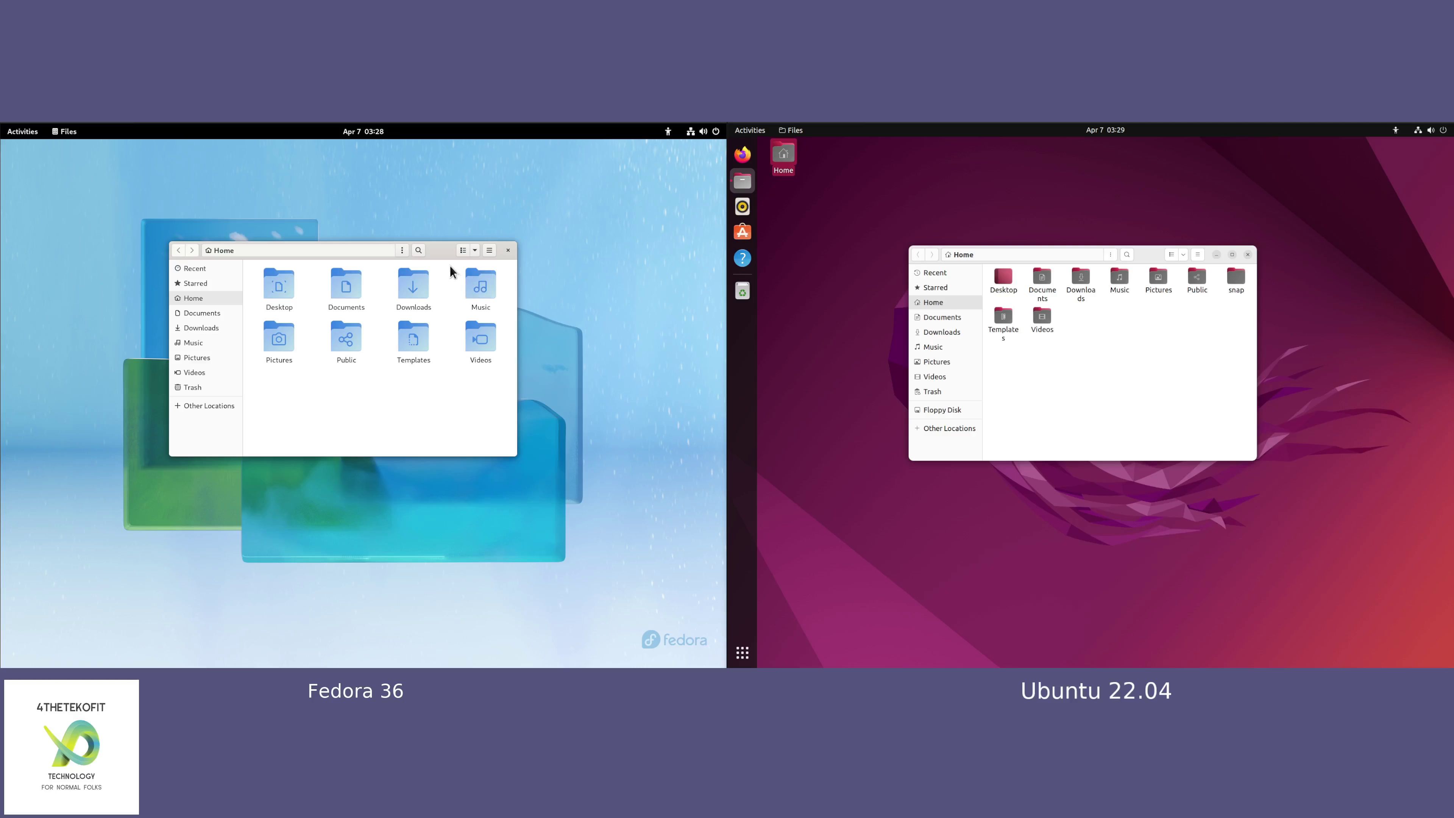
Step: Maximize and restore the Fedora Files window, and hide it and bring it back through the activities overview
{"action": "double_click", "coordinate": [437, 250]}
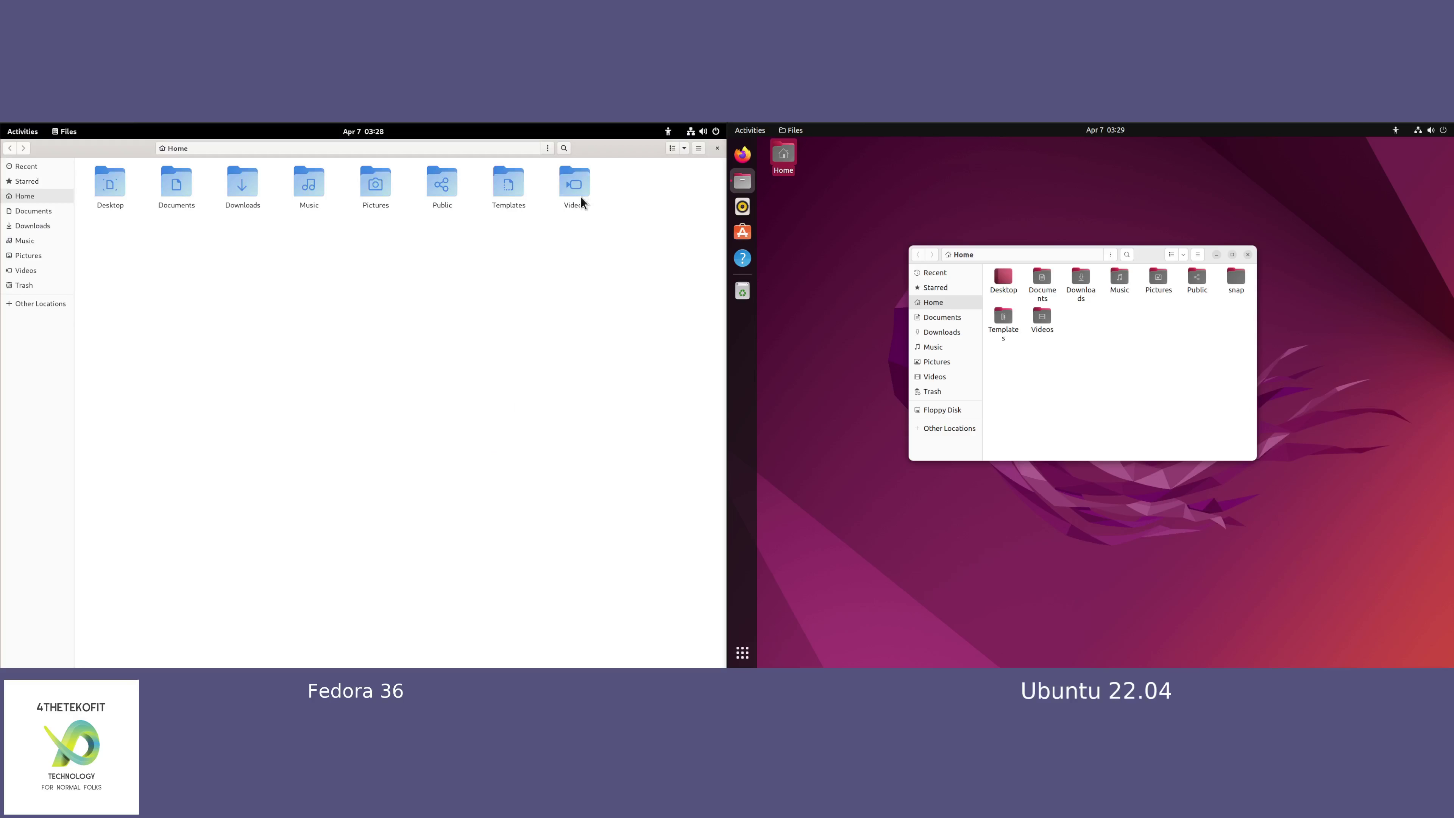
{"action": "double_click", "coordinate": [620, 150]}
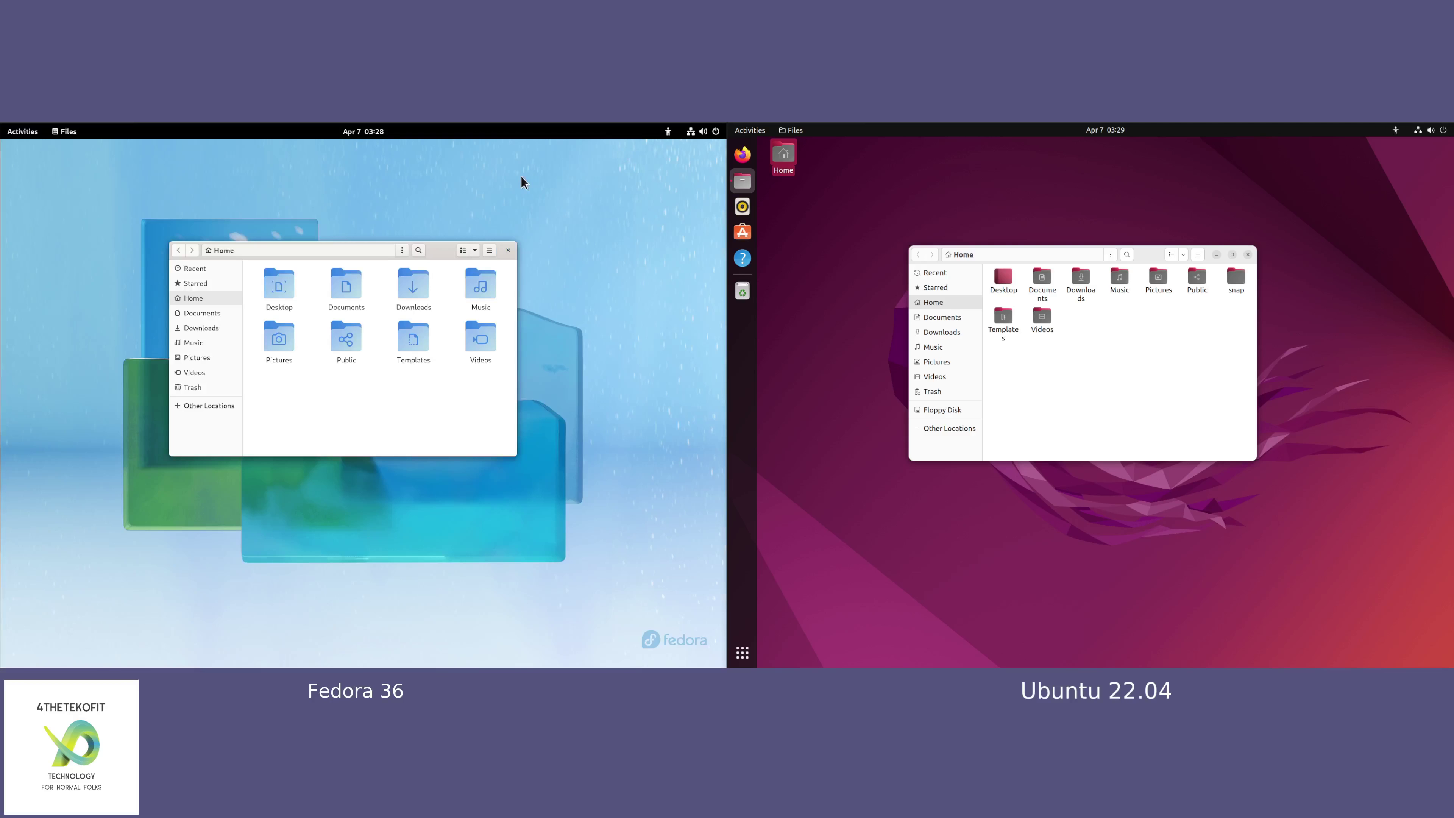
{"action": "right_click", "coordinate": [437, 254]}
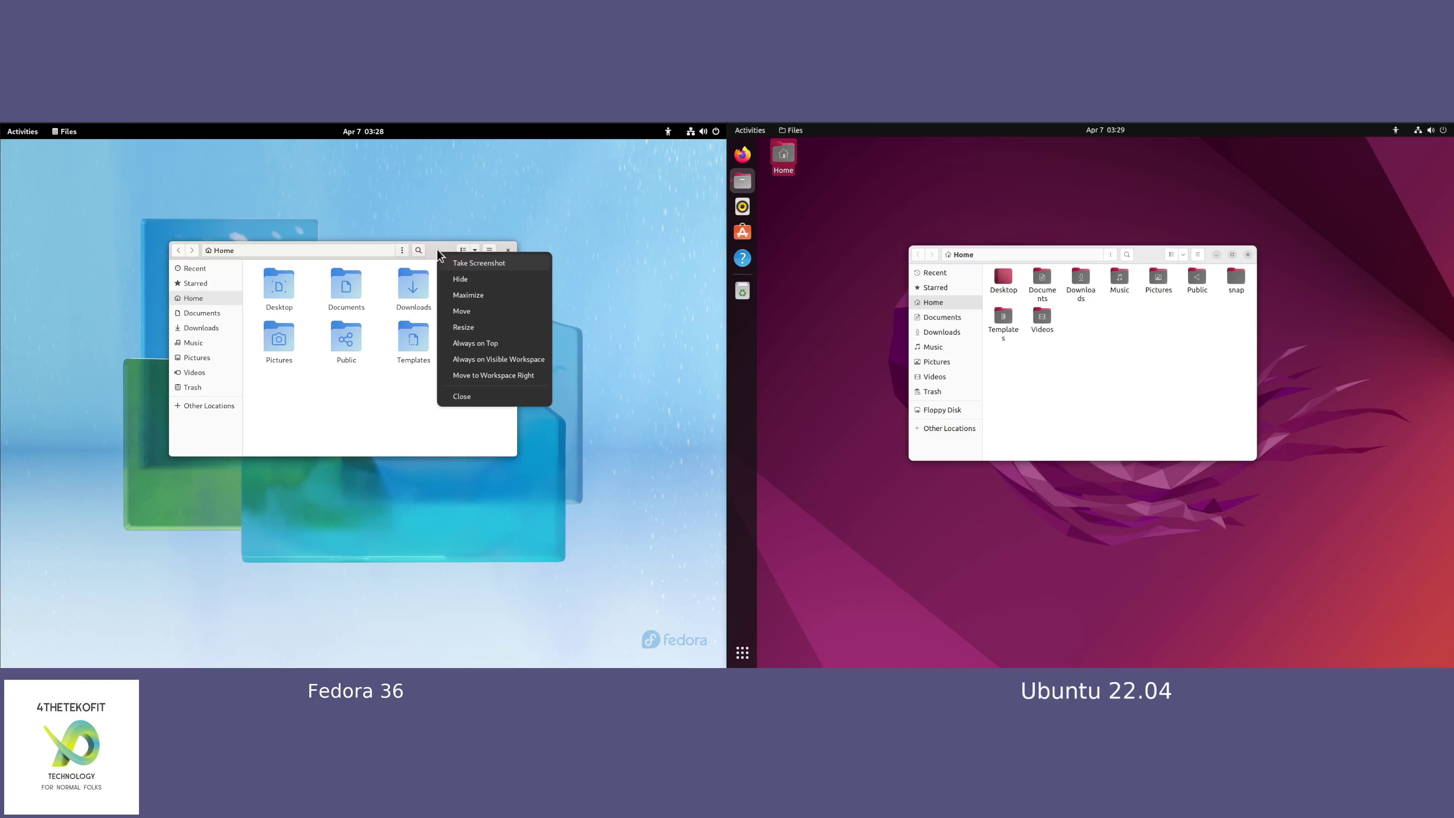
{"action": "left_click", "coordinate": [461, 280]}
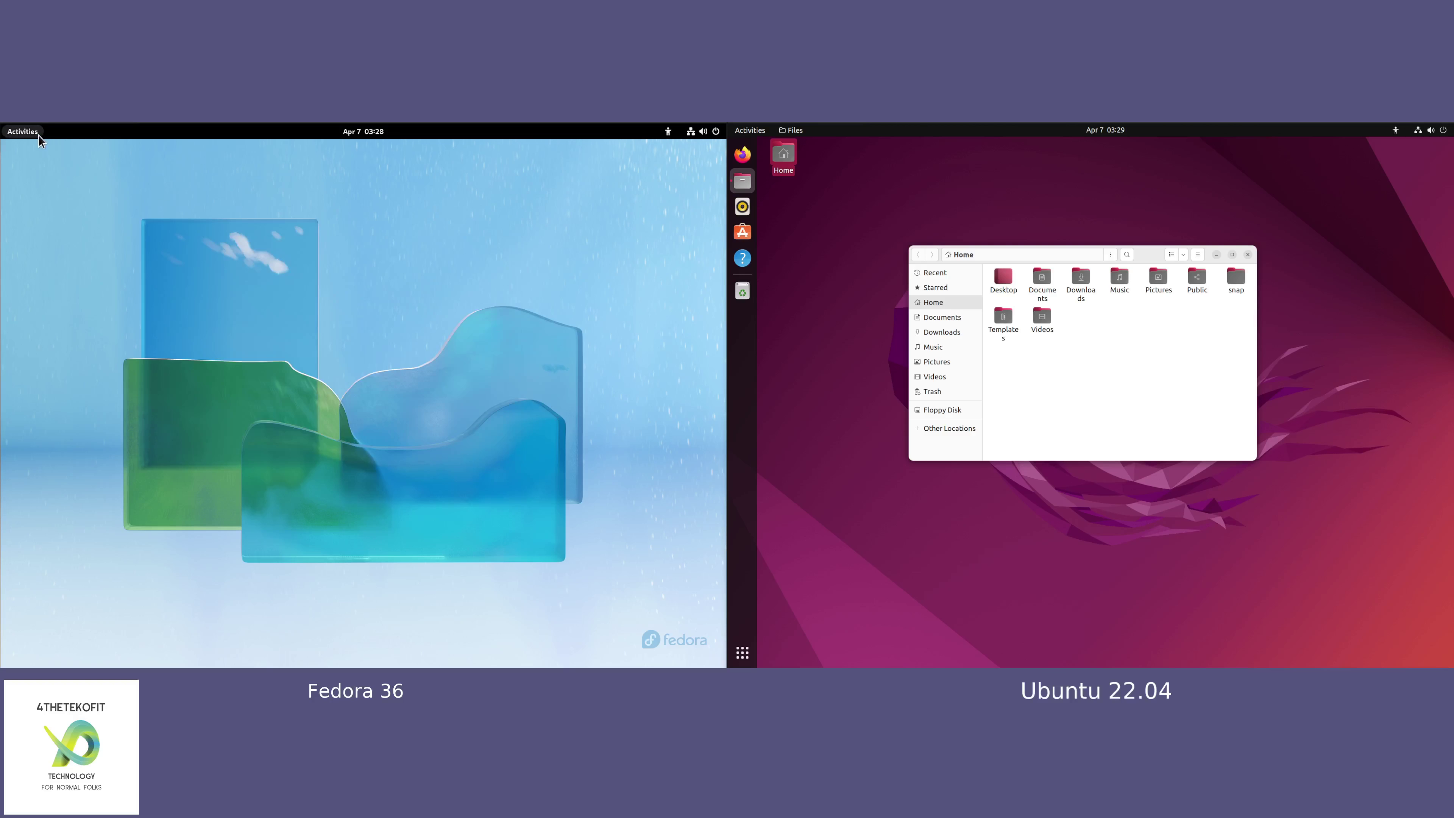
{"action": "left_click", "coordinate": [23, 132]}
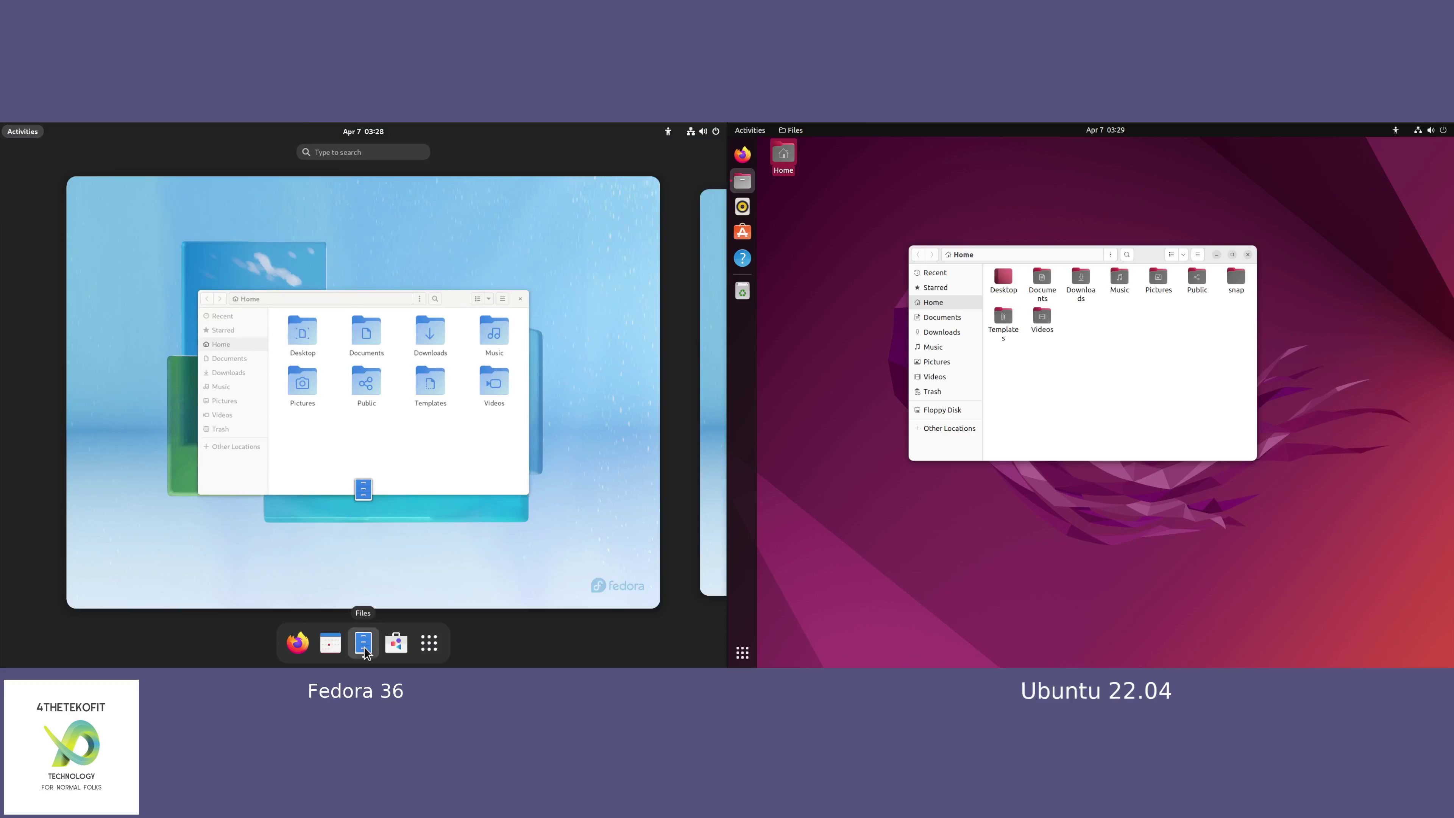
{"action": "left_click", "coordinate": [364, 642]}
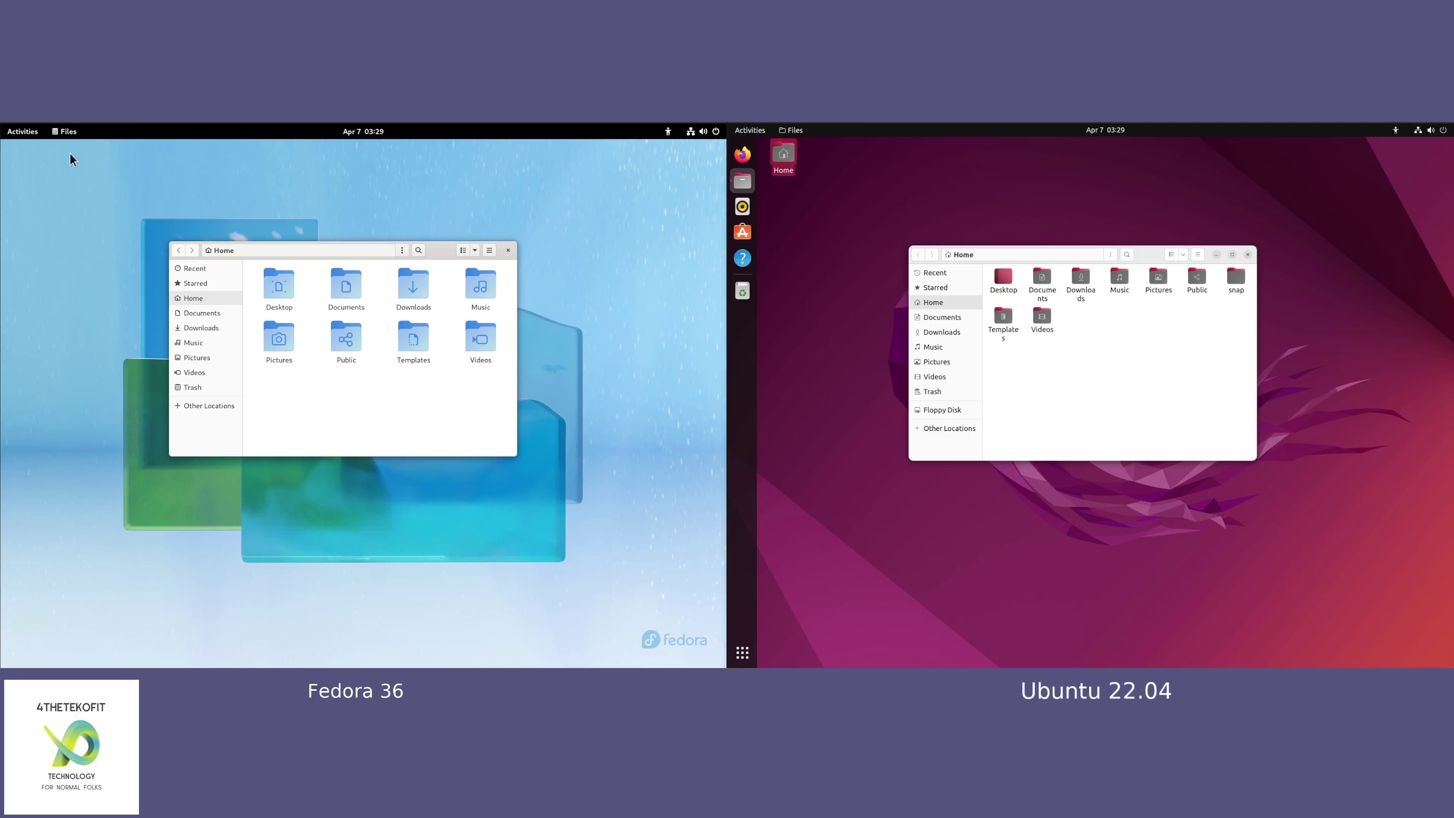
Step: Open the Software store on Fedora and search it for "gnome twe"
{"action": "left_click", "coordinate": [23, 138]}
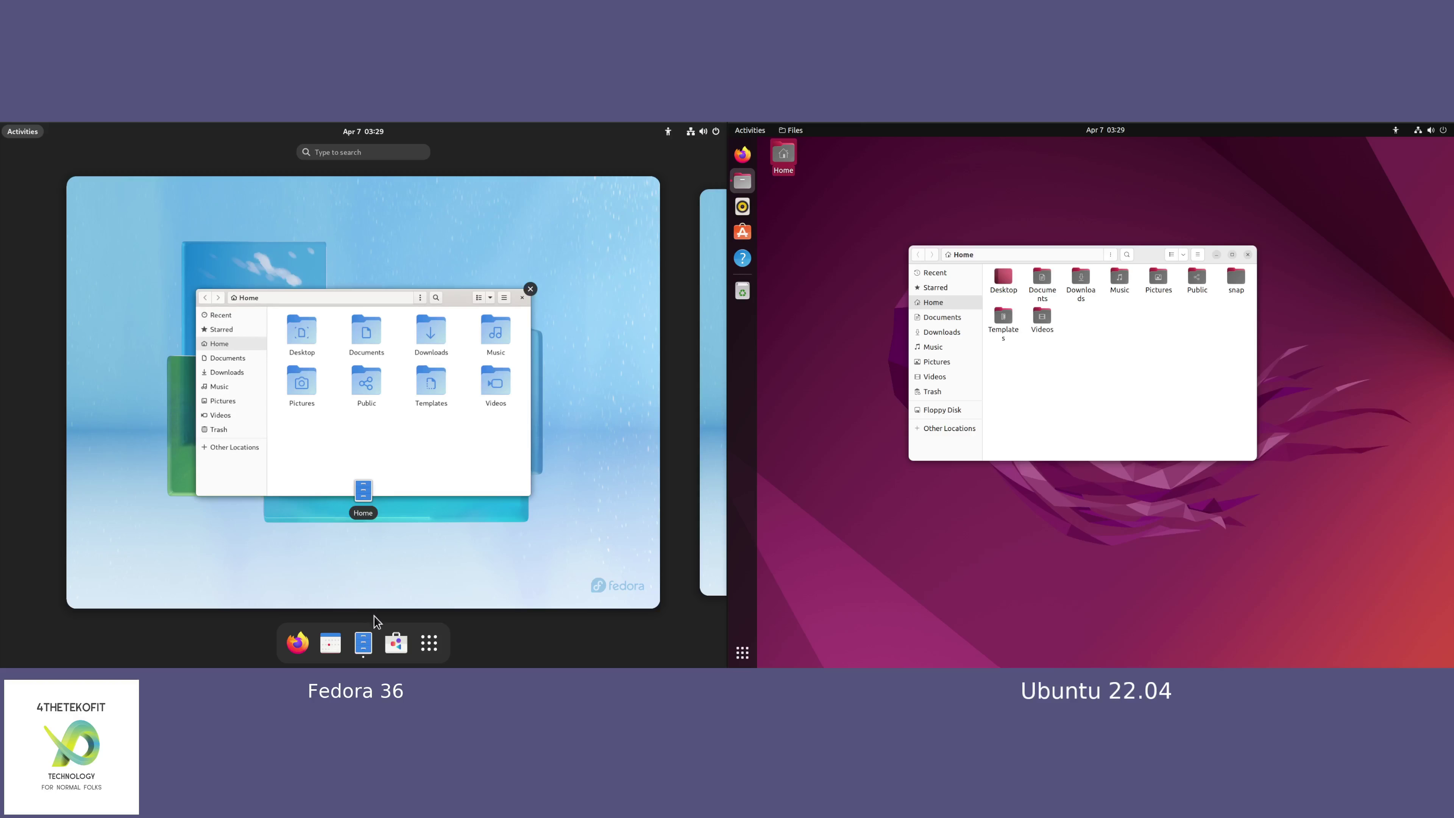
{"action": "left_click", "coordinate": [396, 643]}
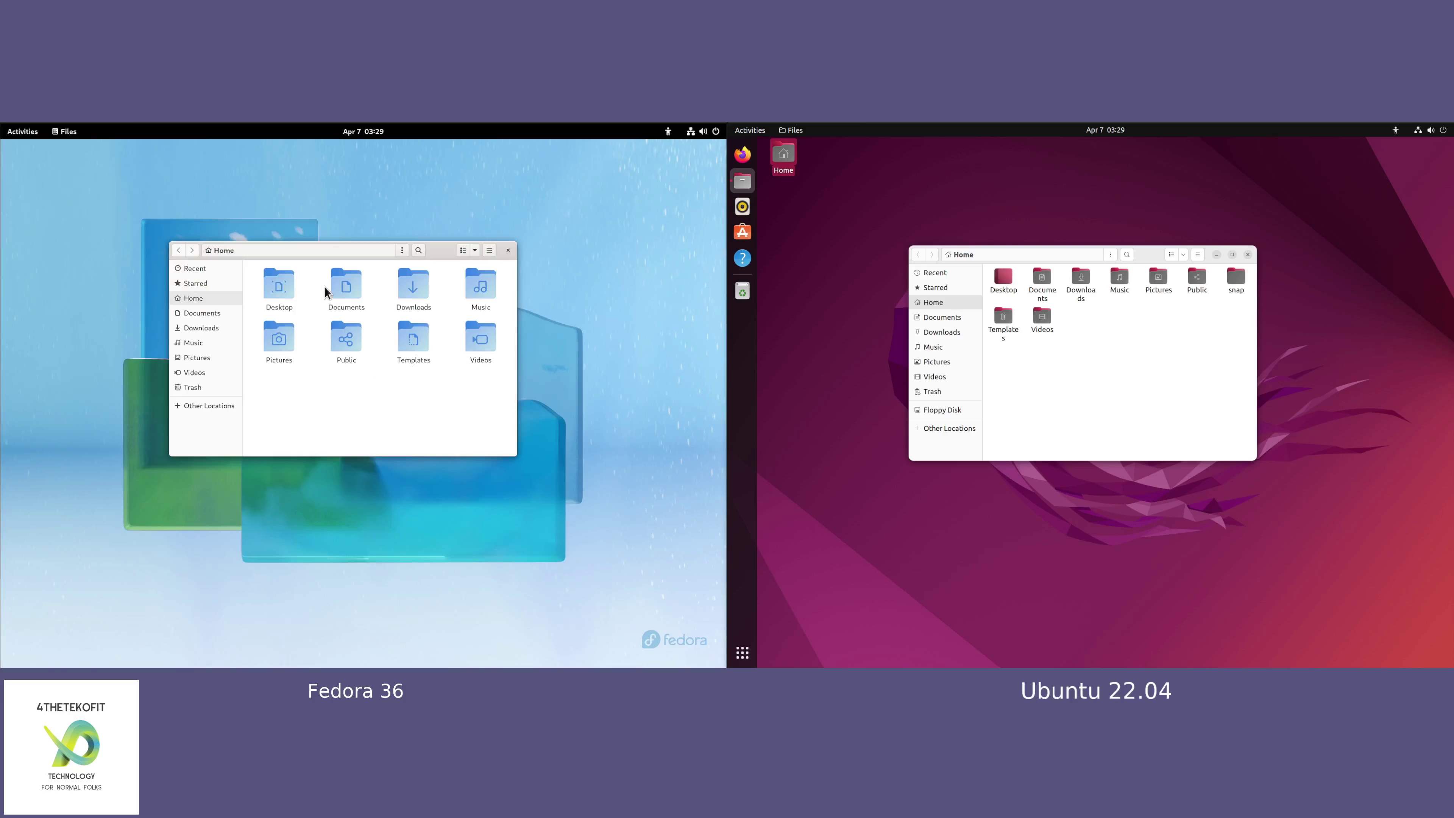
{"action": "left_click_drag", "start_coordinate": [370, 152], "coordinate": [481, 238]}
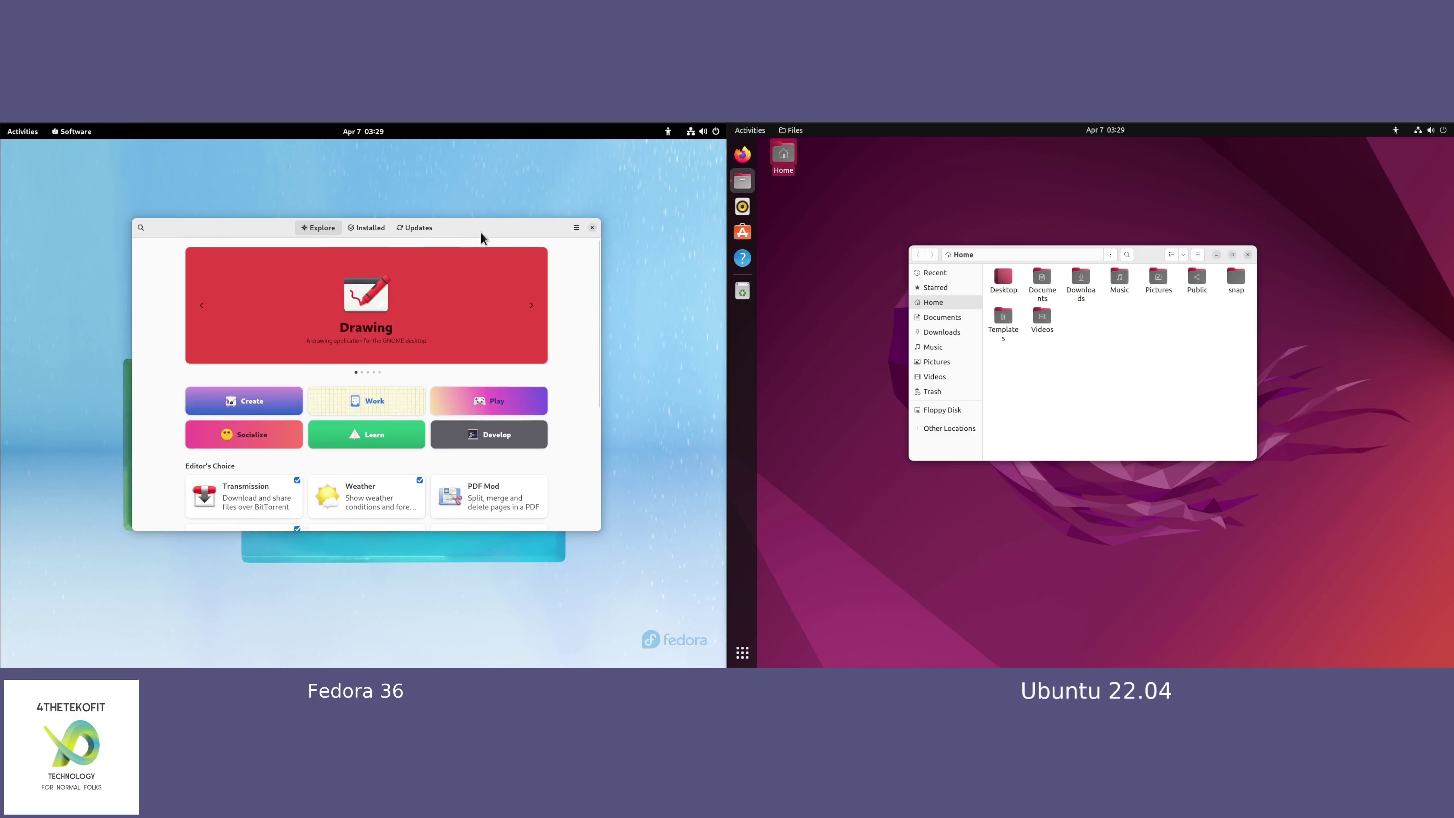
{"action": "left_click", "coordinate": [140, 229]}
{"action": "type", "text": "g"}
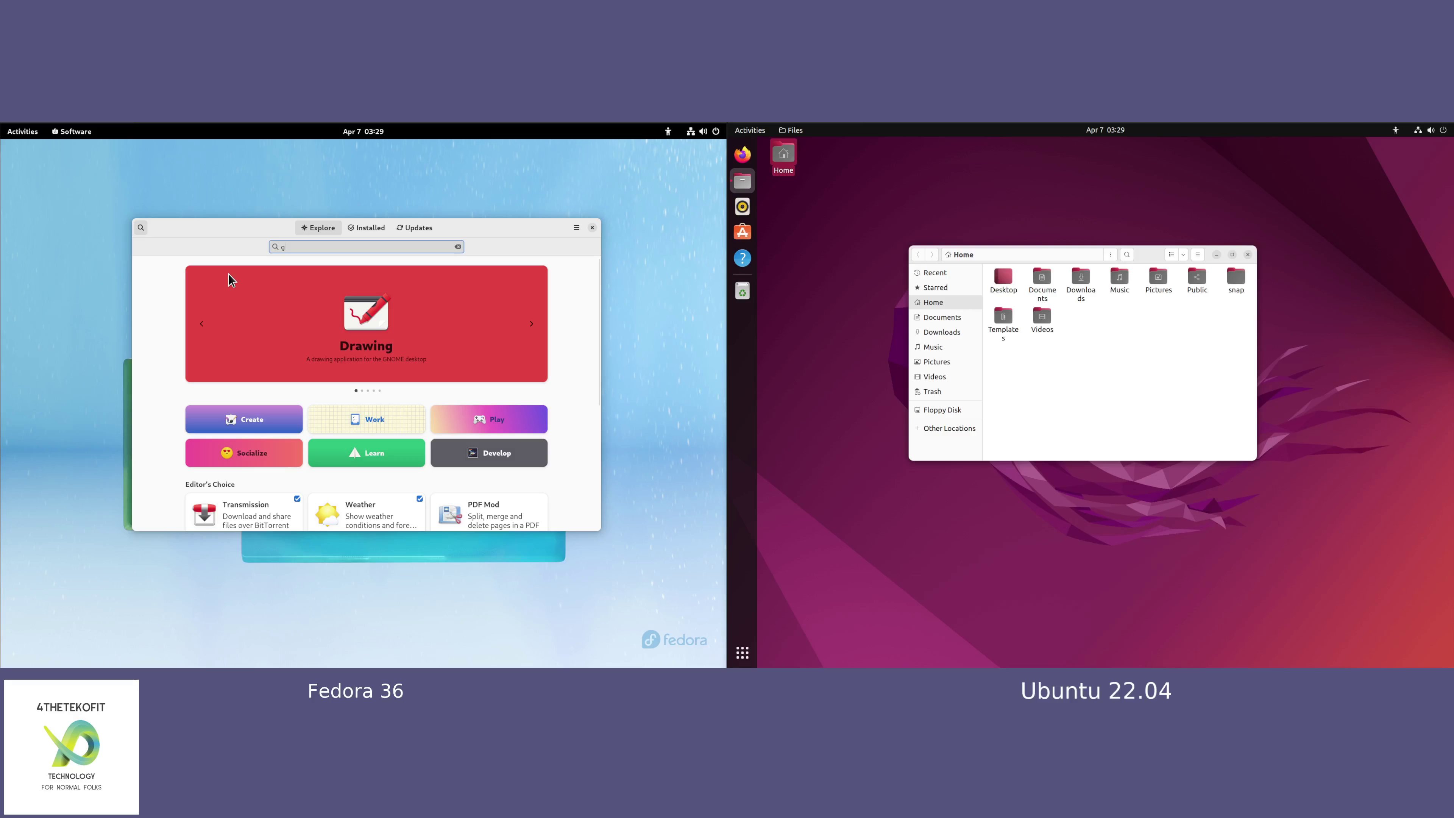
{"action": "type", "text": "nome"}
{"action": "type", "text": " twe"}
{"action": "key", "text": "BackSpace"}
{"action": "type", "text": "we"}
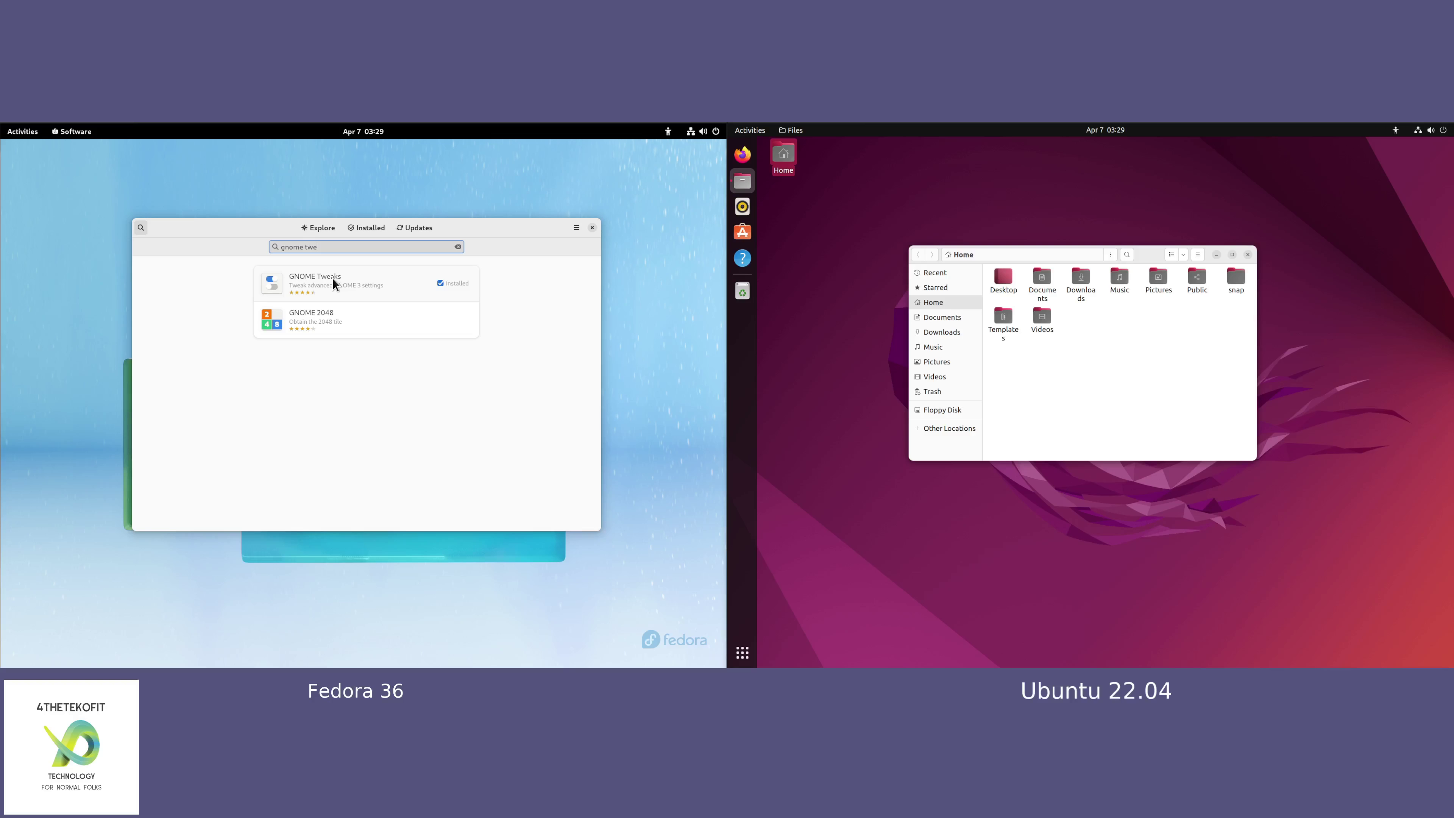
Step: Launch GNOME Tweaks from its page in the Software store and close the store window
{"action": "left_click", "coordinate": [333, 279]}
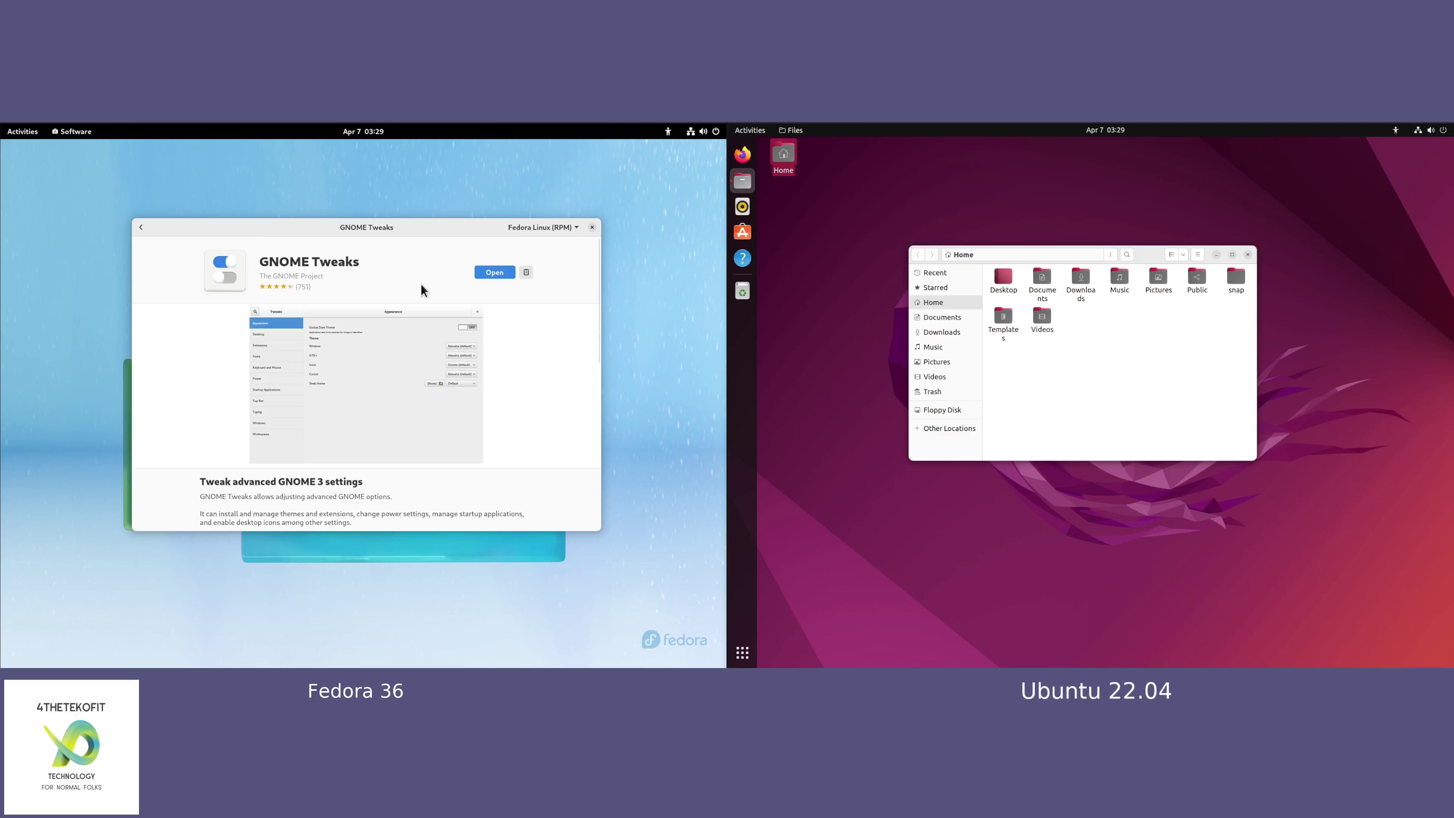
{"action": "left_click", "coordinate": [502, 272]}
{"action": "left_click", "coordinate": [593, 228]}
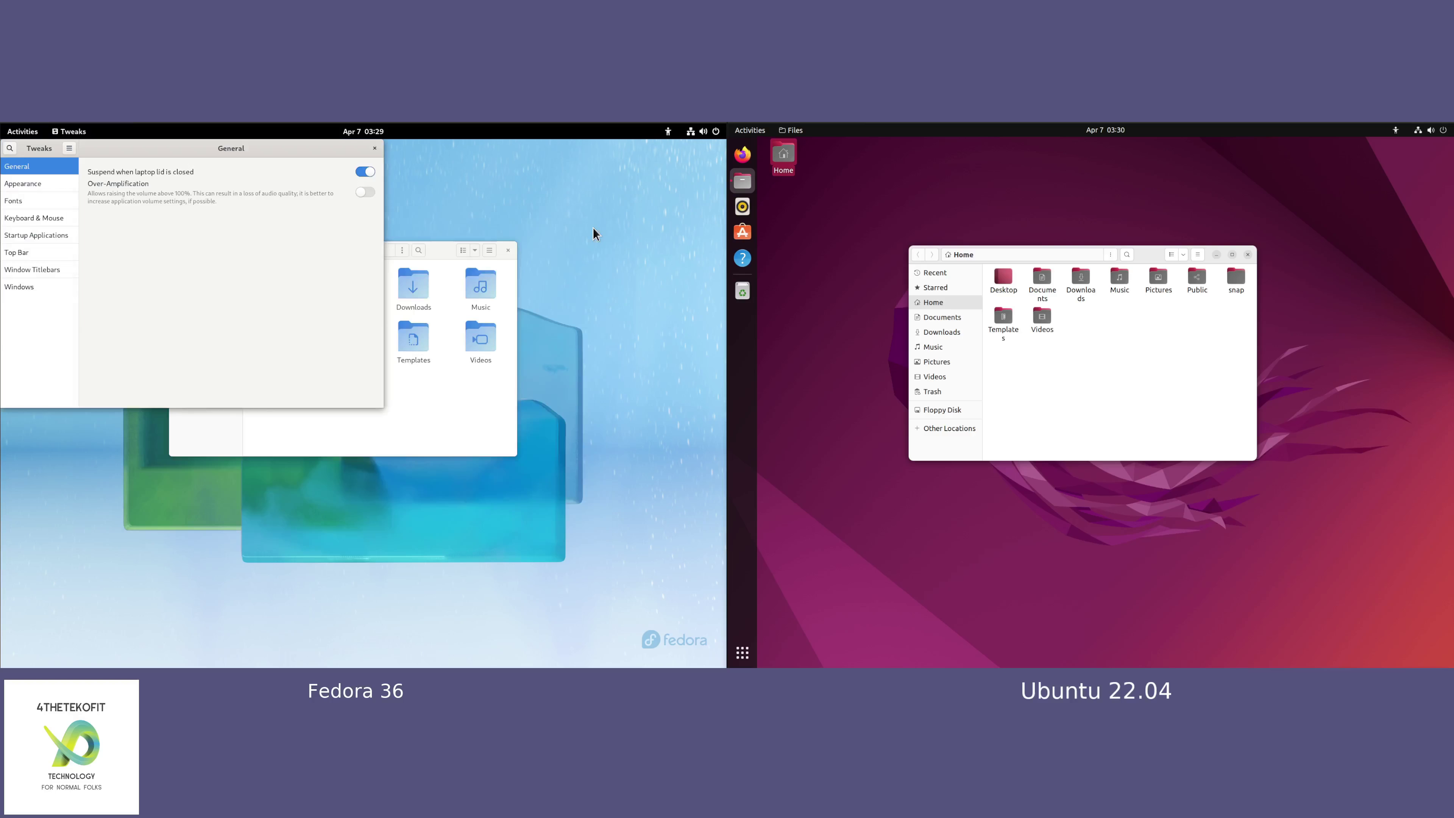
Step: Move the Tweaks and Files windows apart on the Fedora desktop so both titlebars are in view
{"action": "left_click_drag", "start_coordinate": [300, 150], "coordinate": [547, 326]}
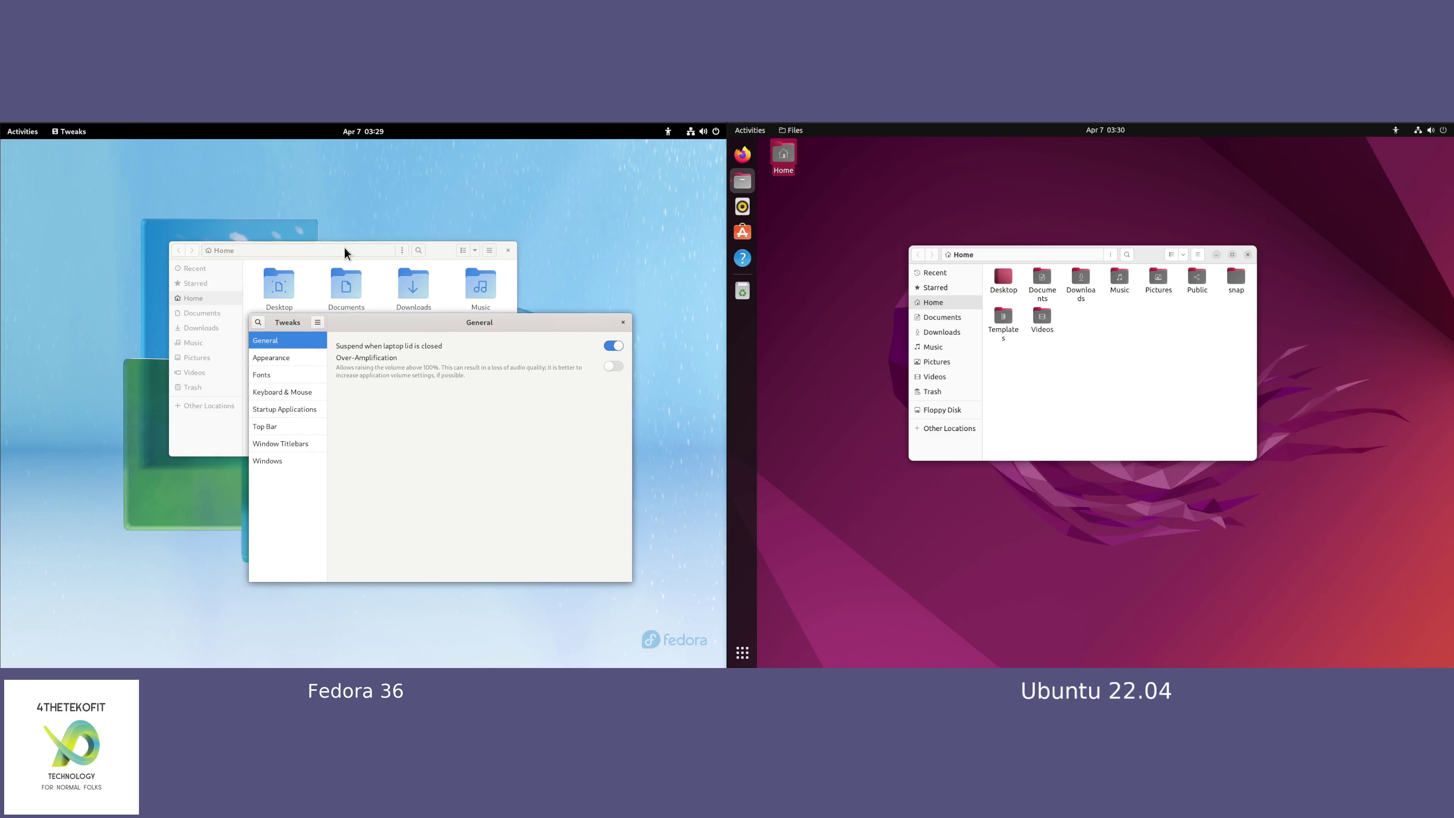
{"action": "left_click_drag", "start_coordinate": [344, 247], "coordinate": [194, 153]}
{"action": "left_click_drag", "start_coordinate": [428, 331], "coordinate": [453, 332]}
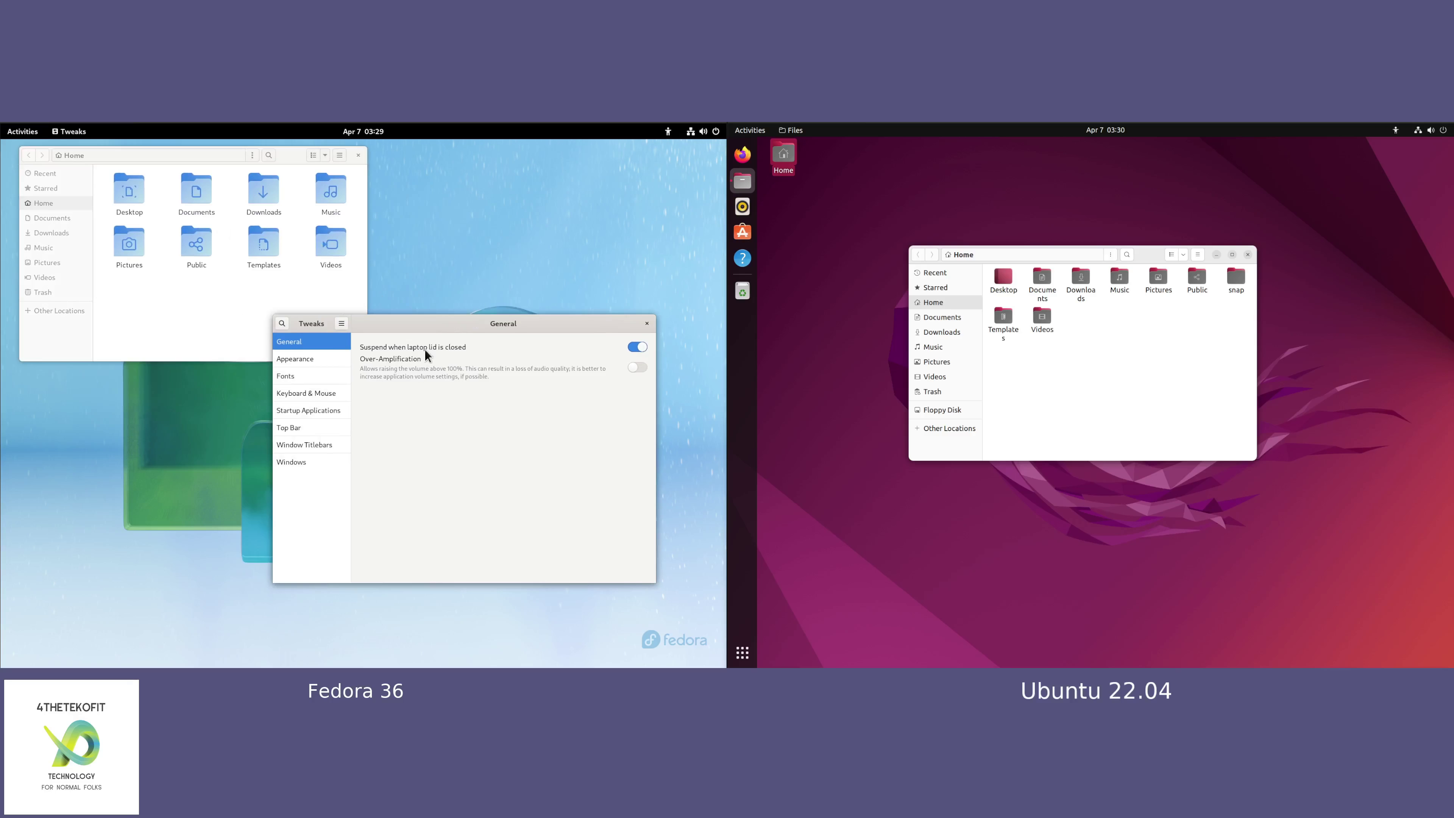
Step: Enable the Maximize and Minimize titlebar buttons in Tweaks, trying Left placement before setting it to Right
{"action": "left_click", "coordinate": [288, 452]}
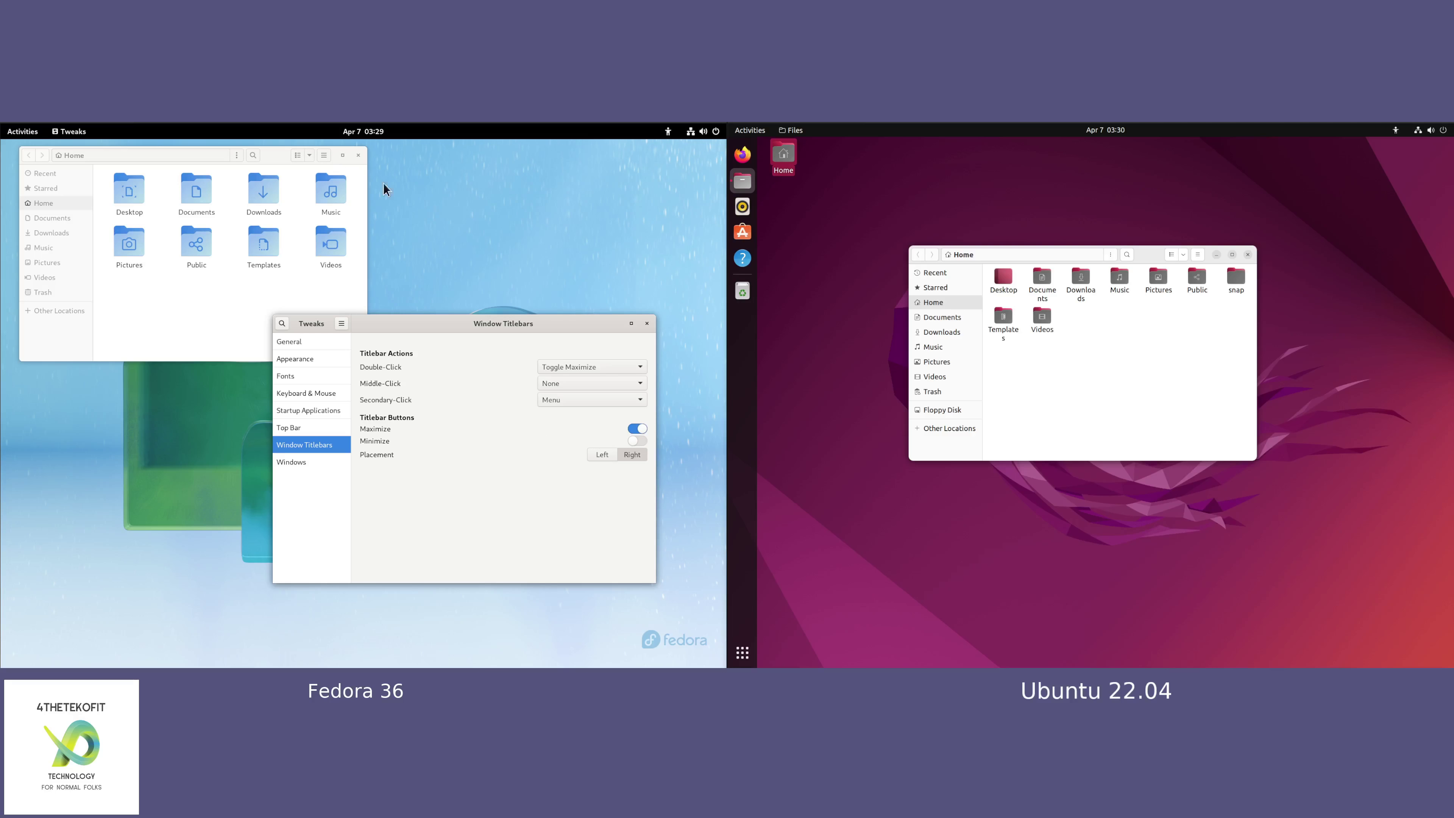
{"action": "left_click", "coordinate": [638, 442]}
{"action": "left_click", "coordinate": [603, 452]}
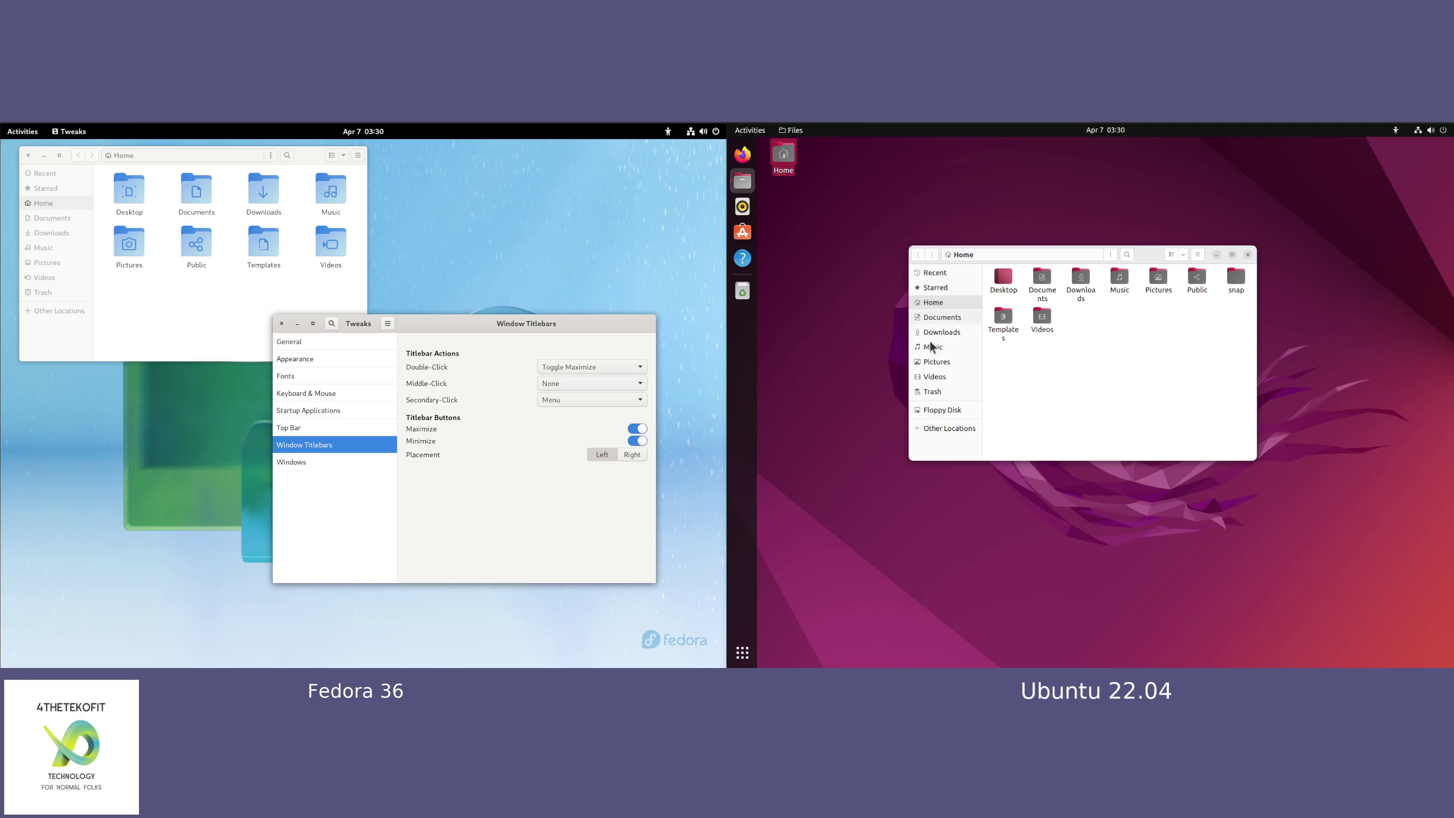
{"action": "left_click", "coordinate": [896, 389]}
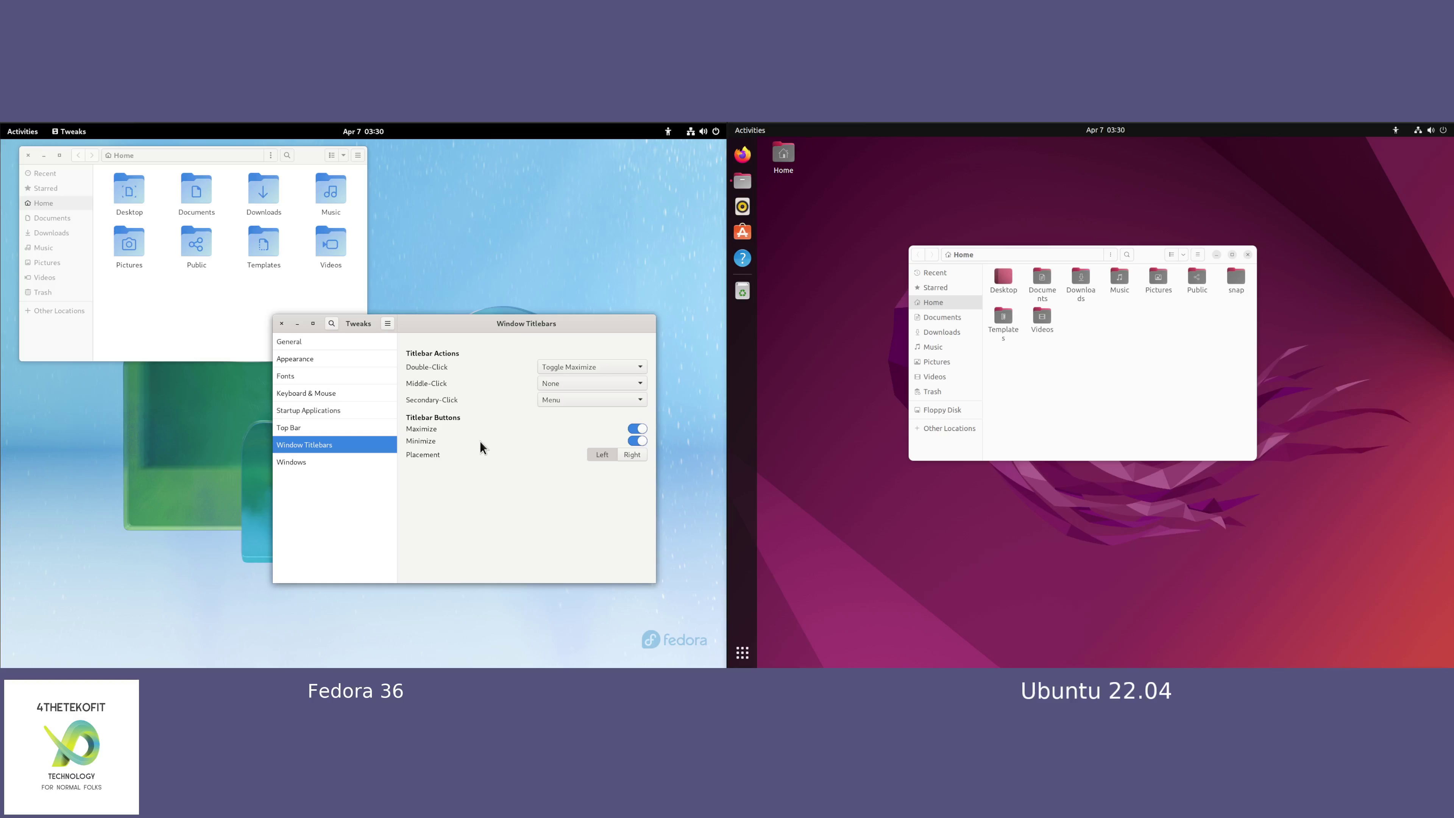
{"action": "left_click", "coordinate": [637, 452]}
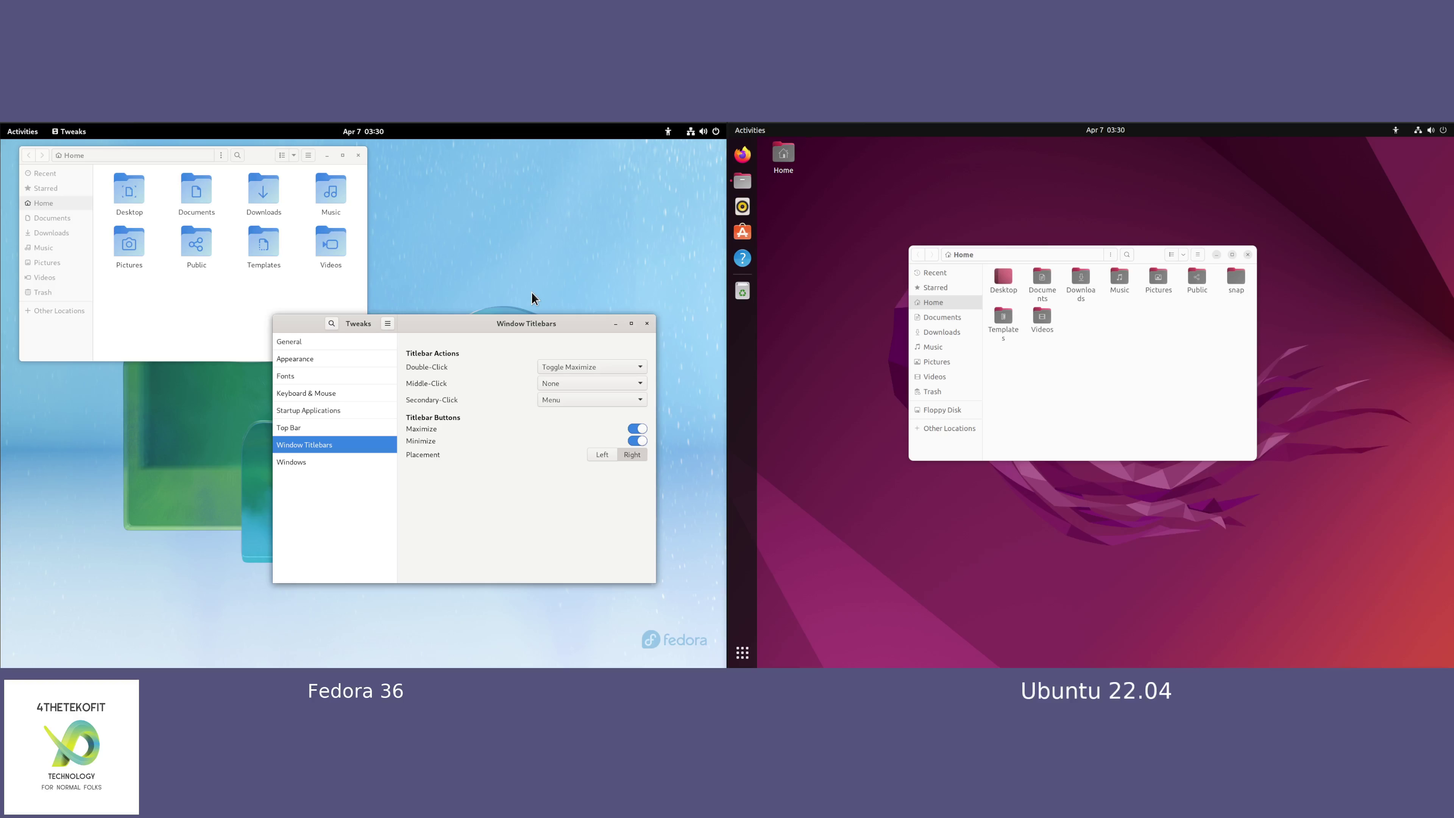
Step: Close the Files and Tweaks windows on Fedora and the Files window on Ubuntu
{"action": "left_click", "coordinate": [359, 155]}
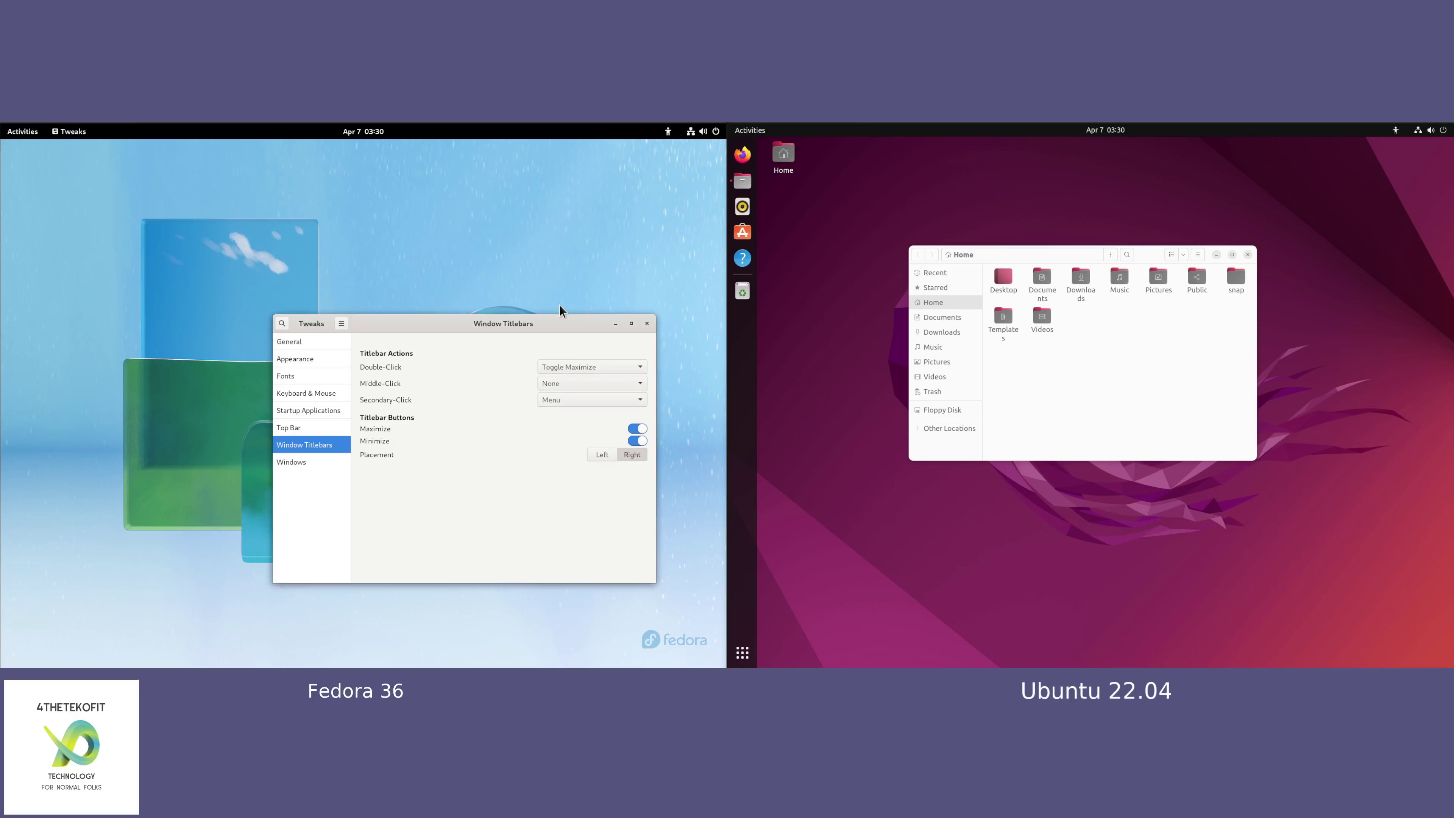
{"action": "left_click", "coordinate": [647, 323]}
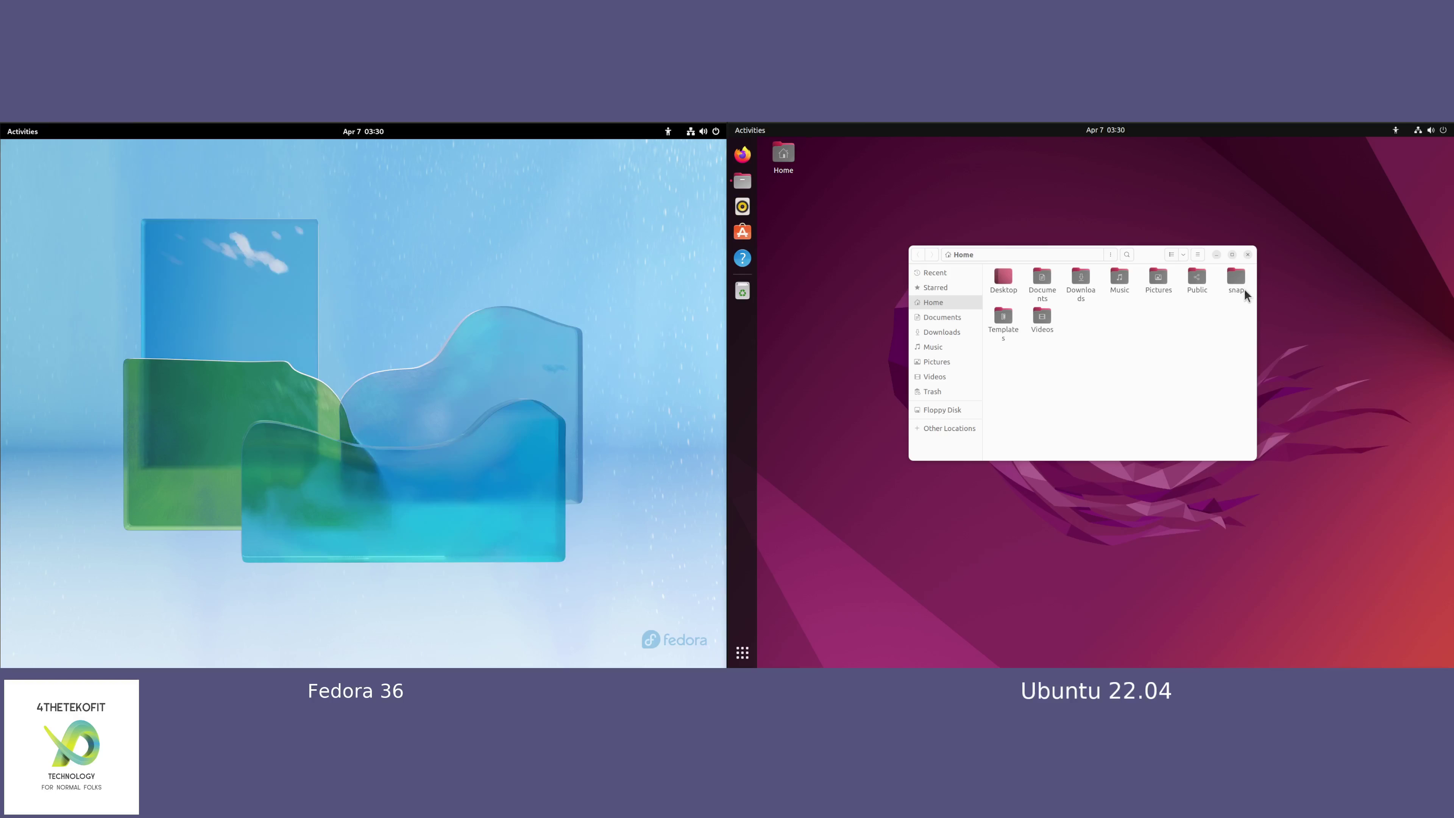
{"action": "left_click", "coordinate": [1248, 254]}
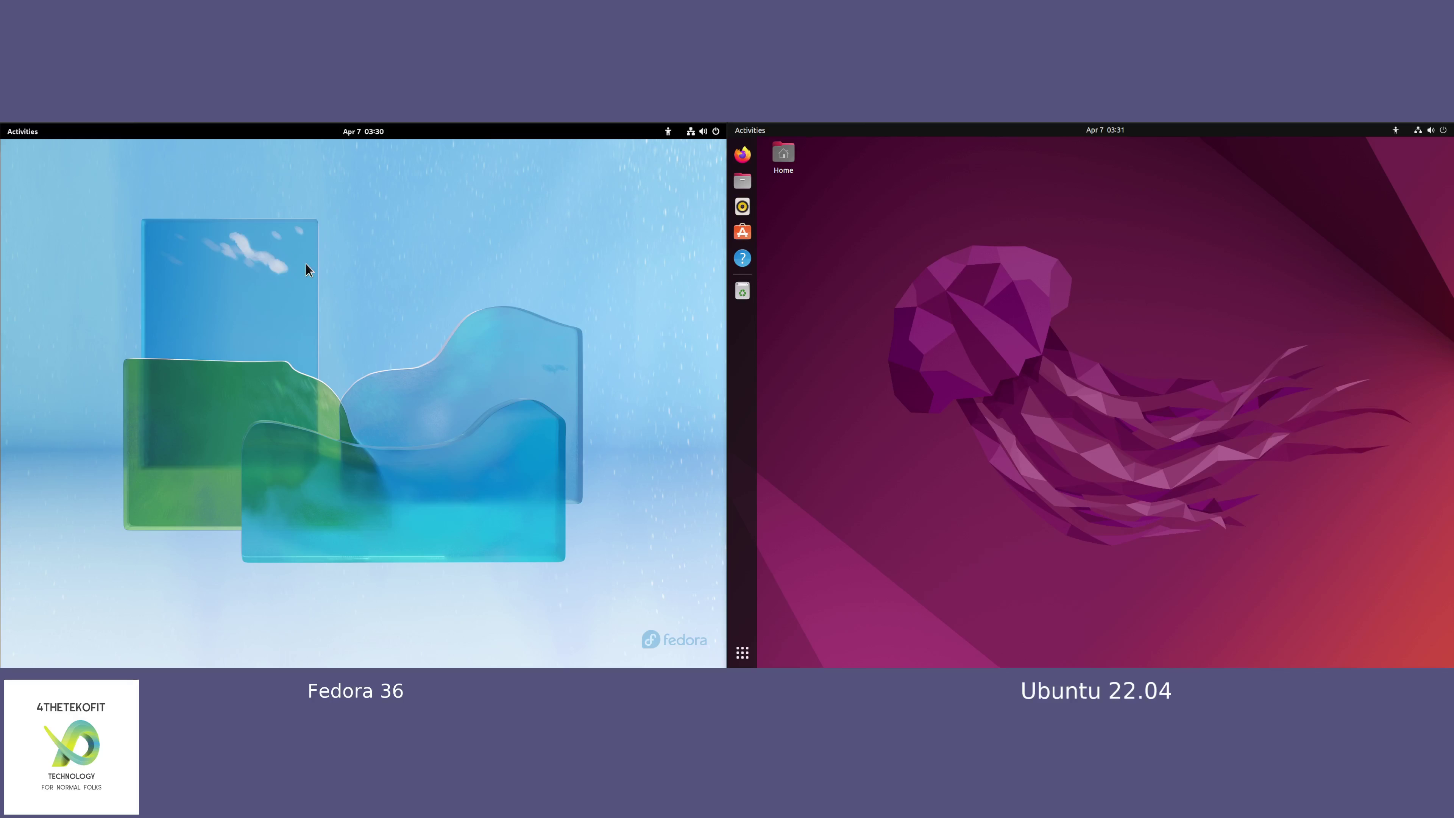
Step: Check which options the context menu of the Fedora desktop offers, and dismiss it
{"action": "right_click", "coordinate": [336, 227]}
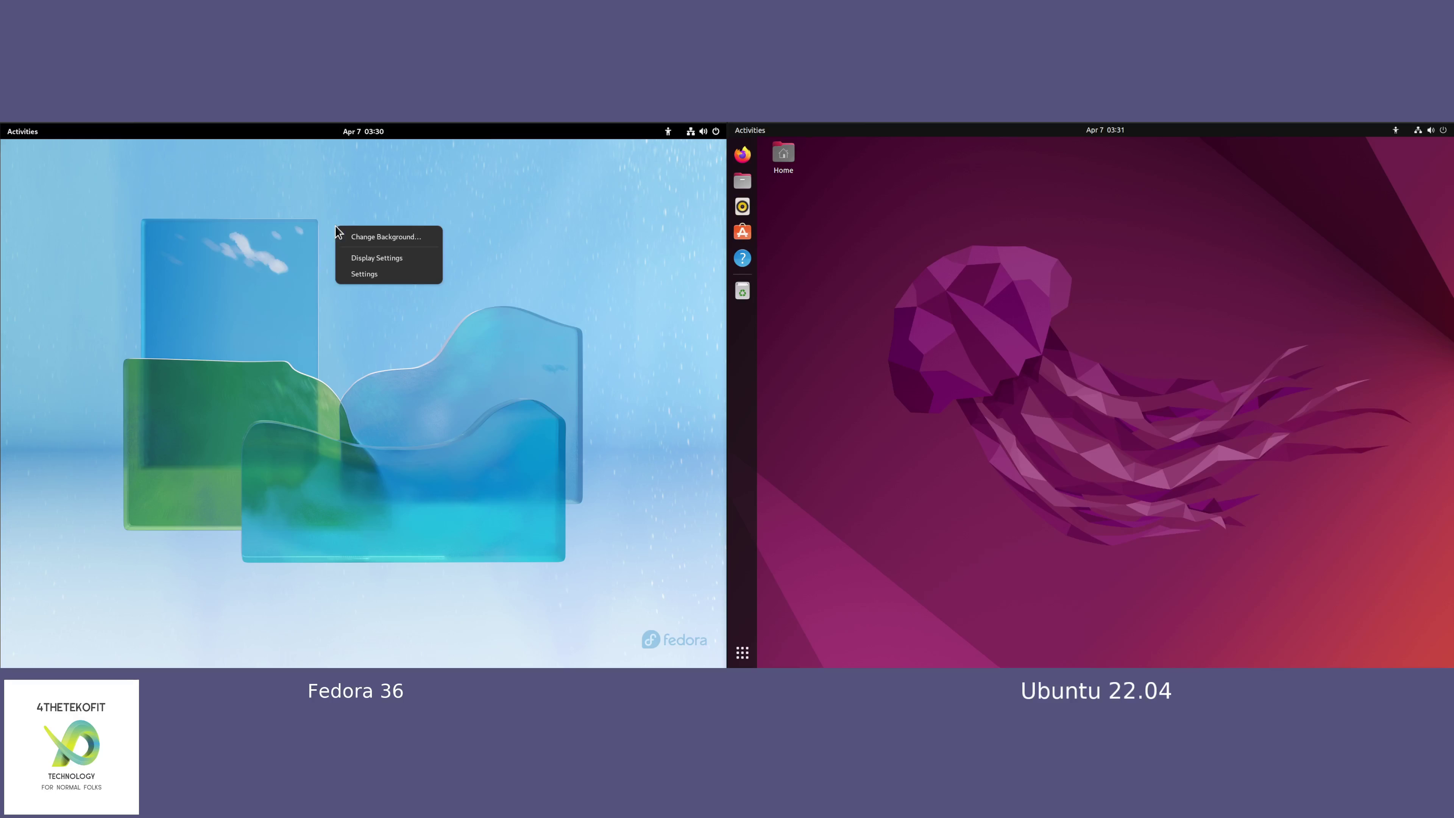
{"action": "left_click", "coordinate": [359, 183]}
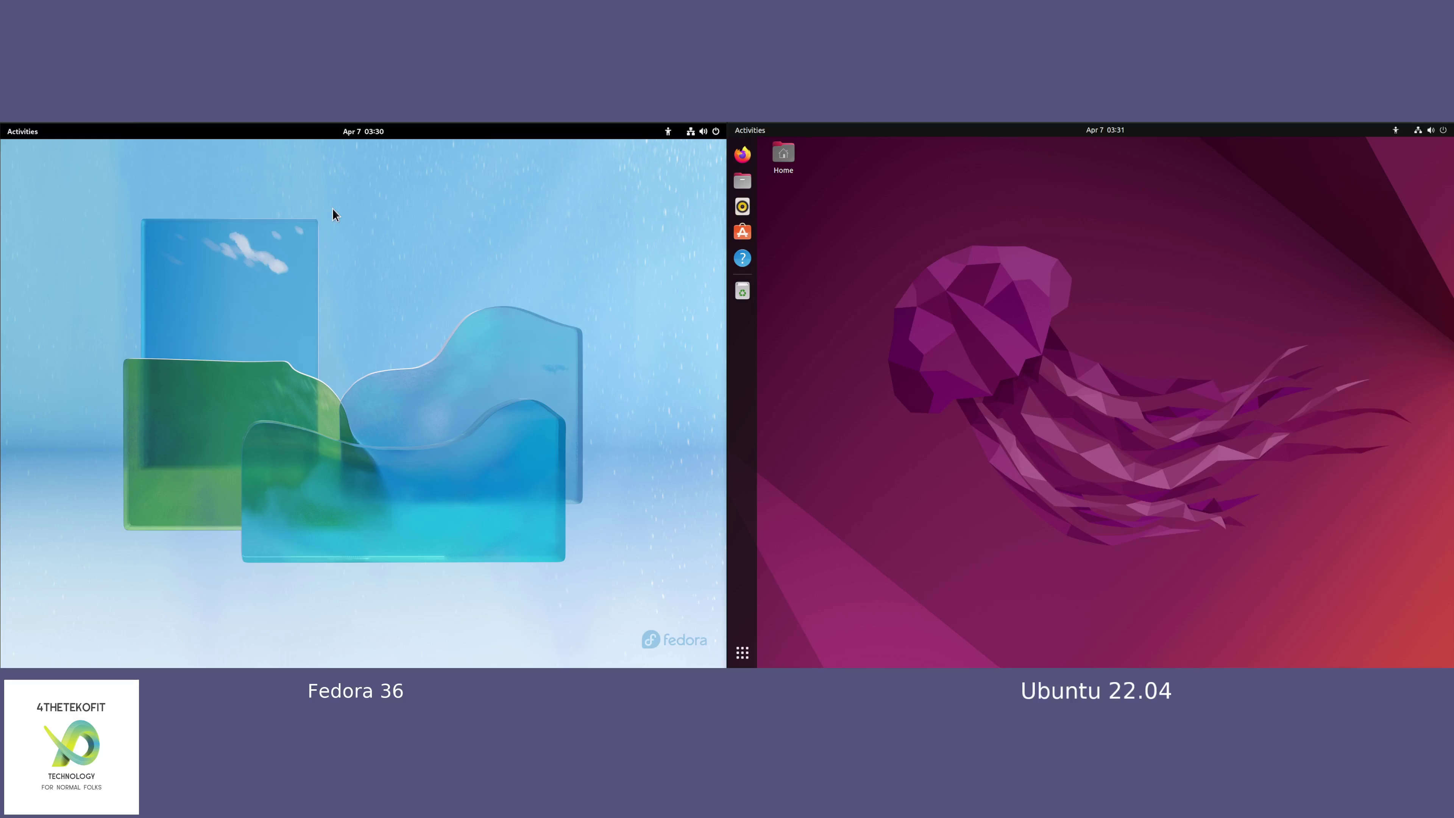
Step: Create a folder named "my folder" on the Ubuntu desktop and place it below the Home icon
{"action": "right_click", "coordinate": [943, 233]}
{"action": "left_click", "coordinate": [962, 240]}
{"action": "type", "text": "my folder"}
{"action": "key", "text": "Return"}
{"action": "left_click_drag", "start_coordinate": [955, 210], "coordinate": [797, 219]}
Step: View the contents of "my folder" from the Ubuntu desktop and close its window
{"action": "double_click", "coordinate": [784, 201]}
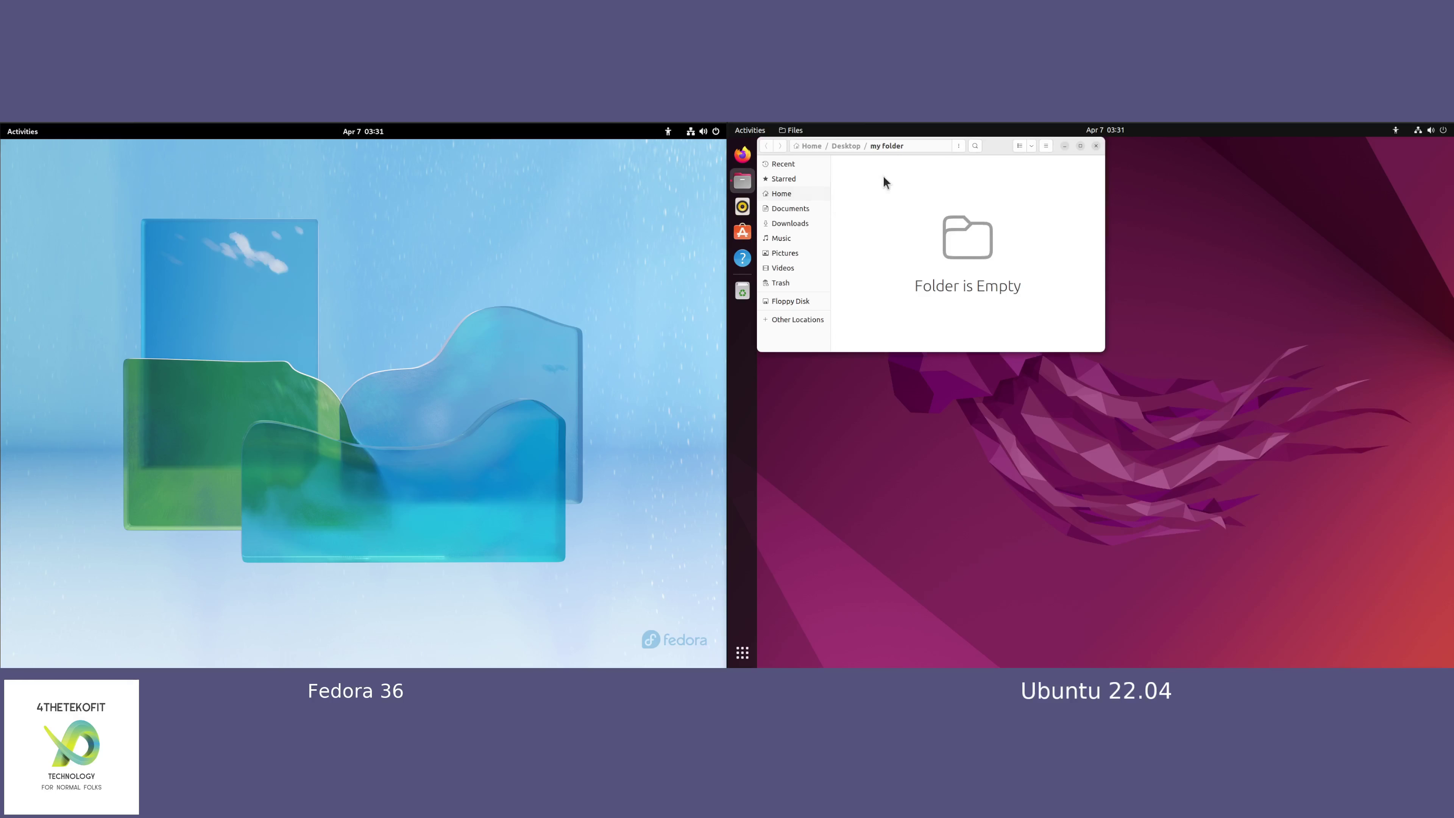
{"action": "left_click_drag", "start_coordinate": [985, 147], "coordinate": [1116, 232]}
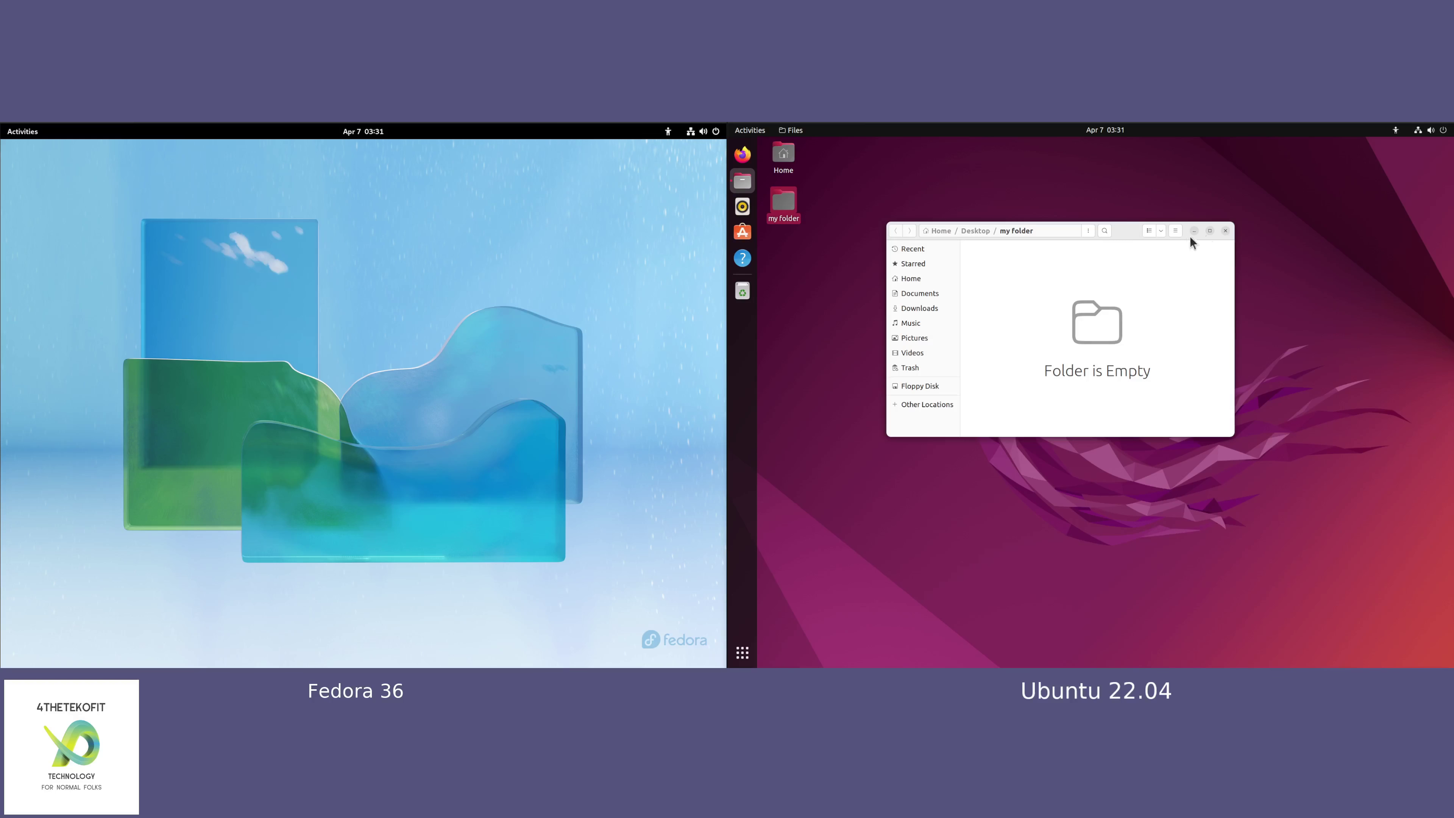
{"action": "left_click", "coordinate": [1225, 231]}
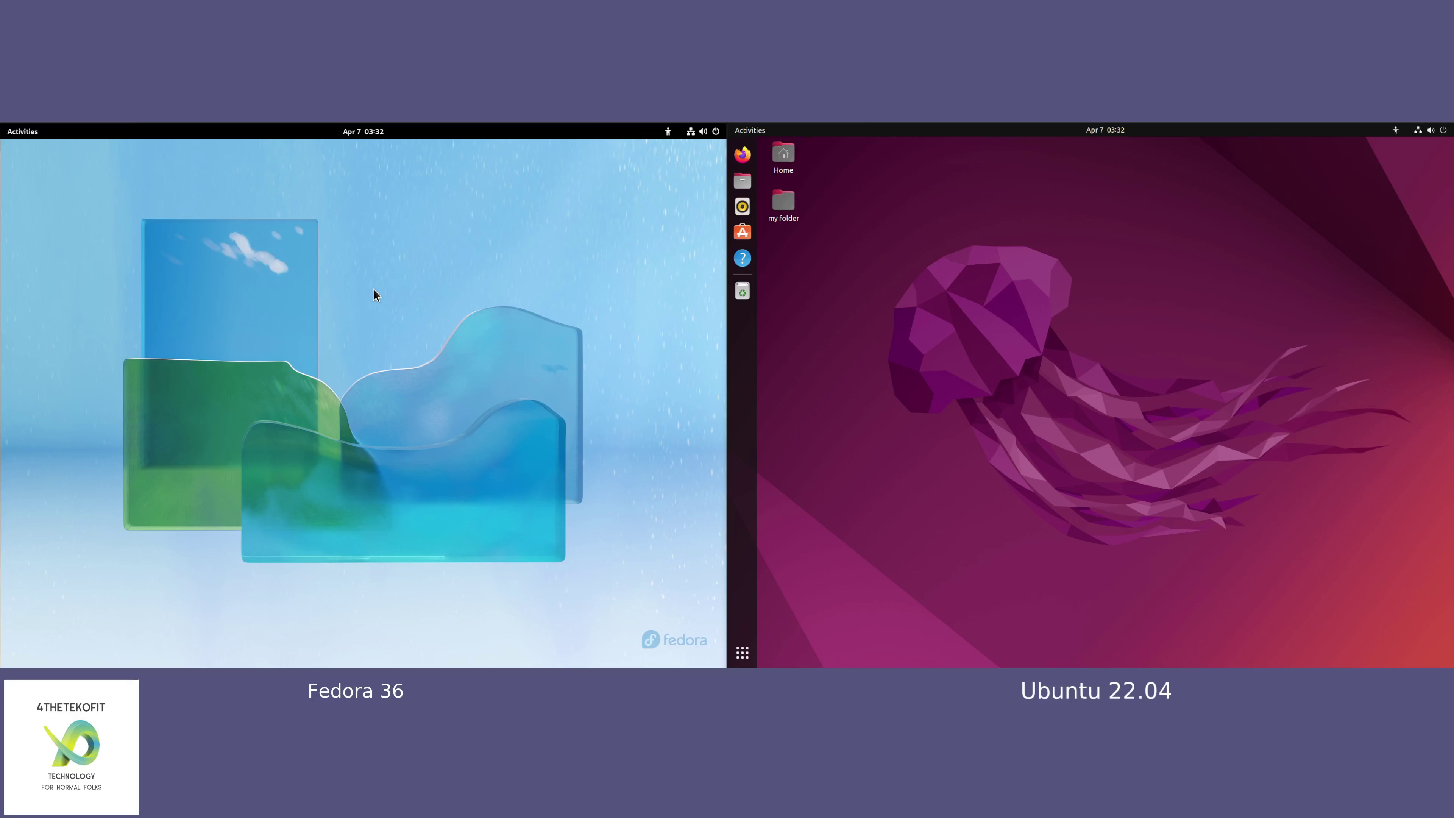
Step: Open Firefox on Fedora, search the web for "gnome extensions" and open the GNOME Shell Extensions site
{"action": "left_click", "coordinate": [35, 132]}
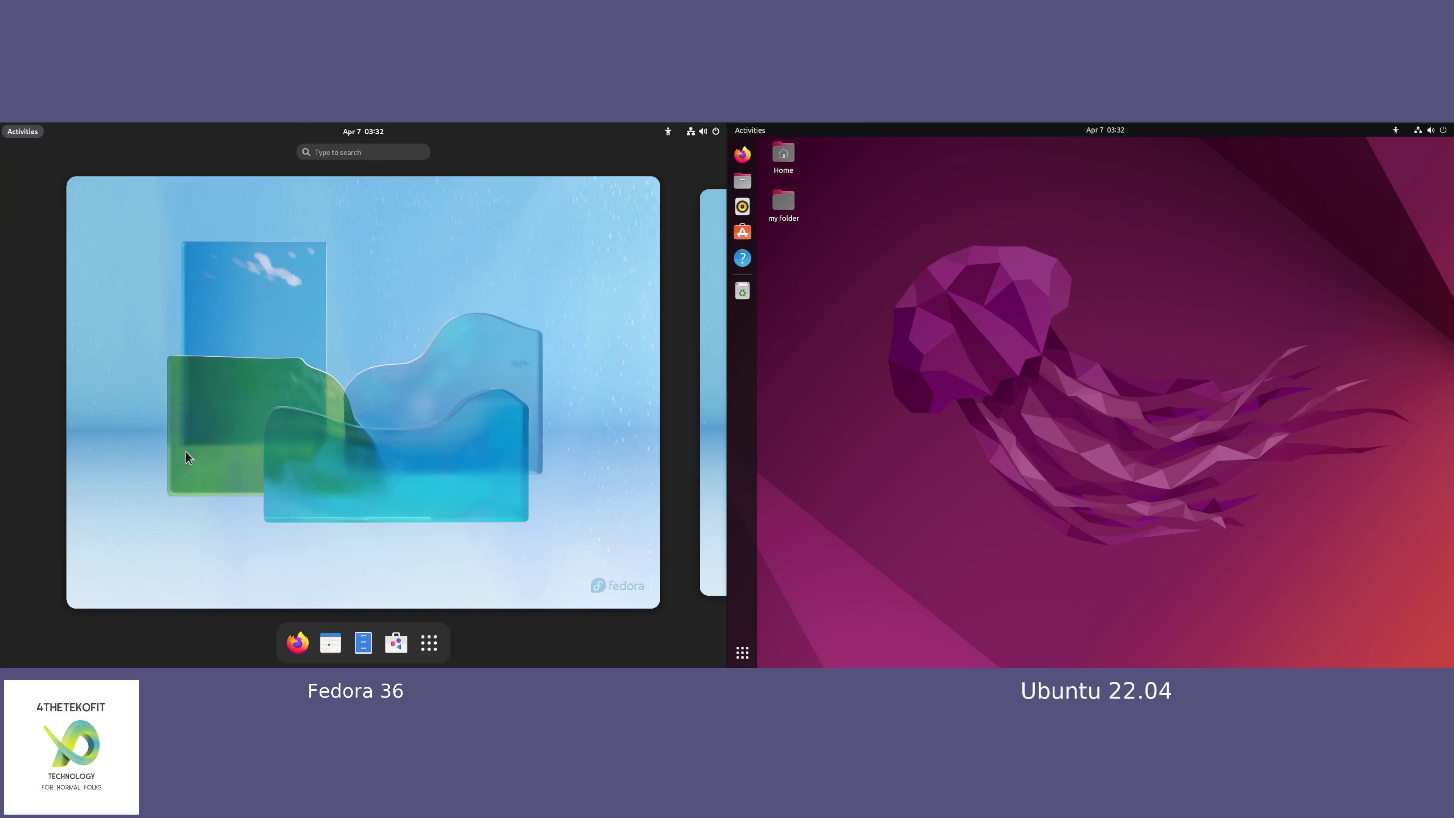
{"action": "left_click", "coordinate": [297, 642]}
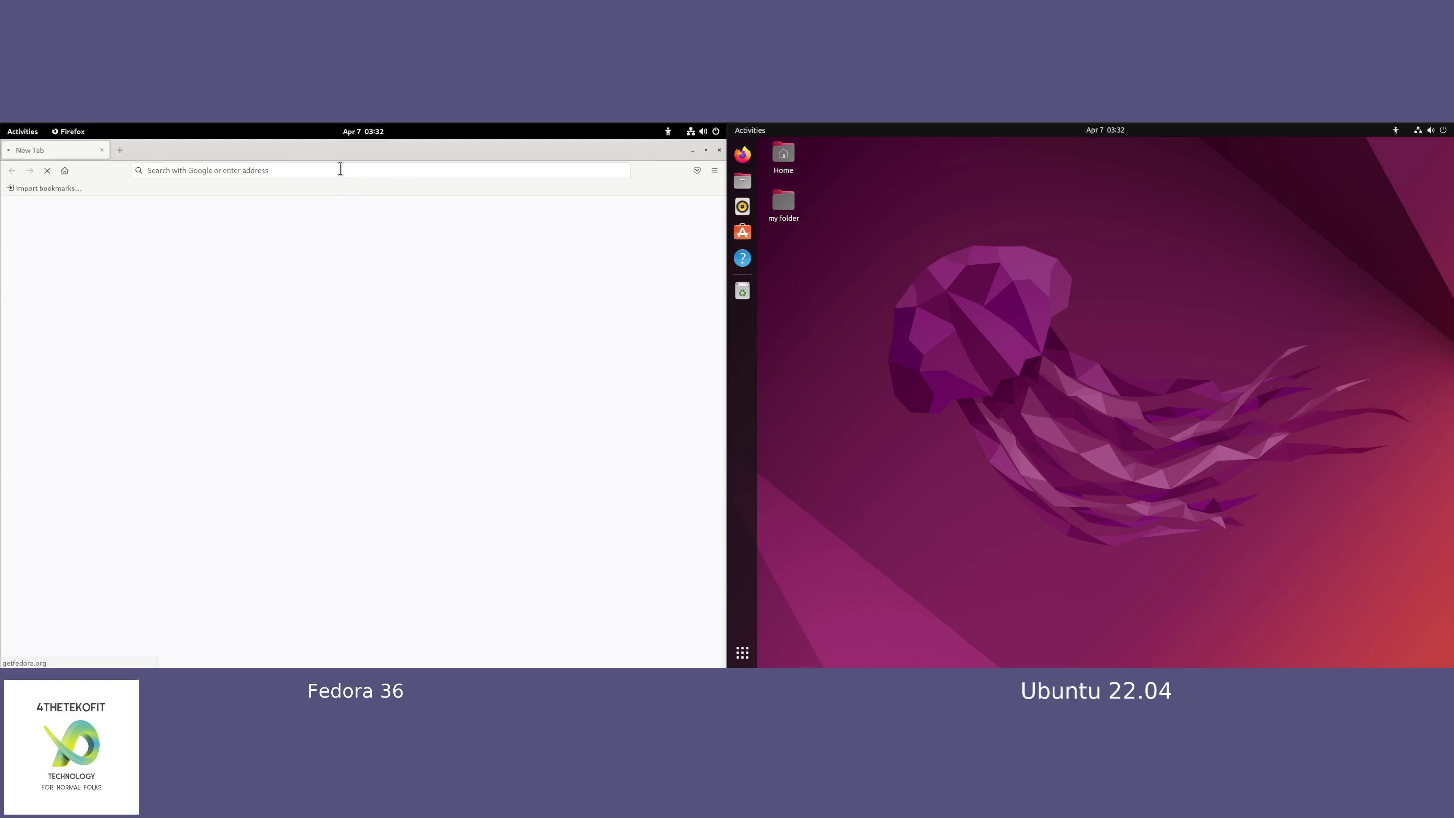
{"action": "left_click", "coordinate": [338, 169]}
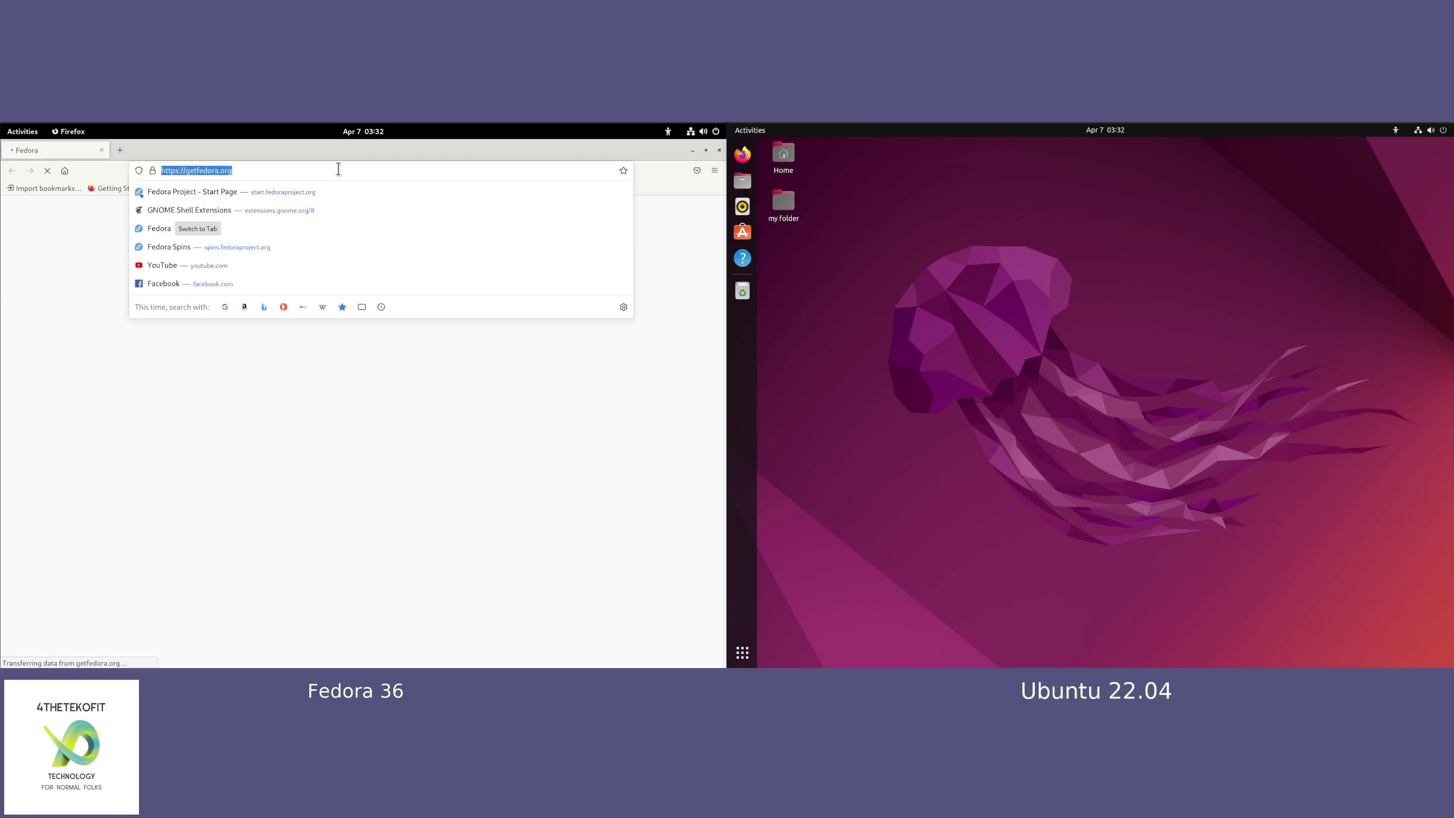
{"action": "type", "text": "gnome extensions"}
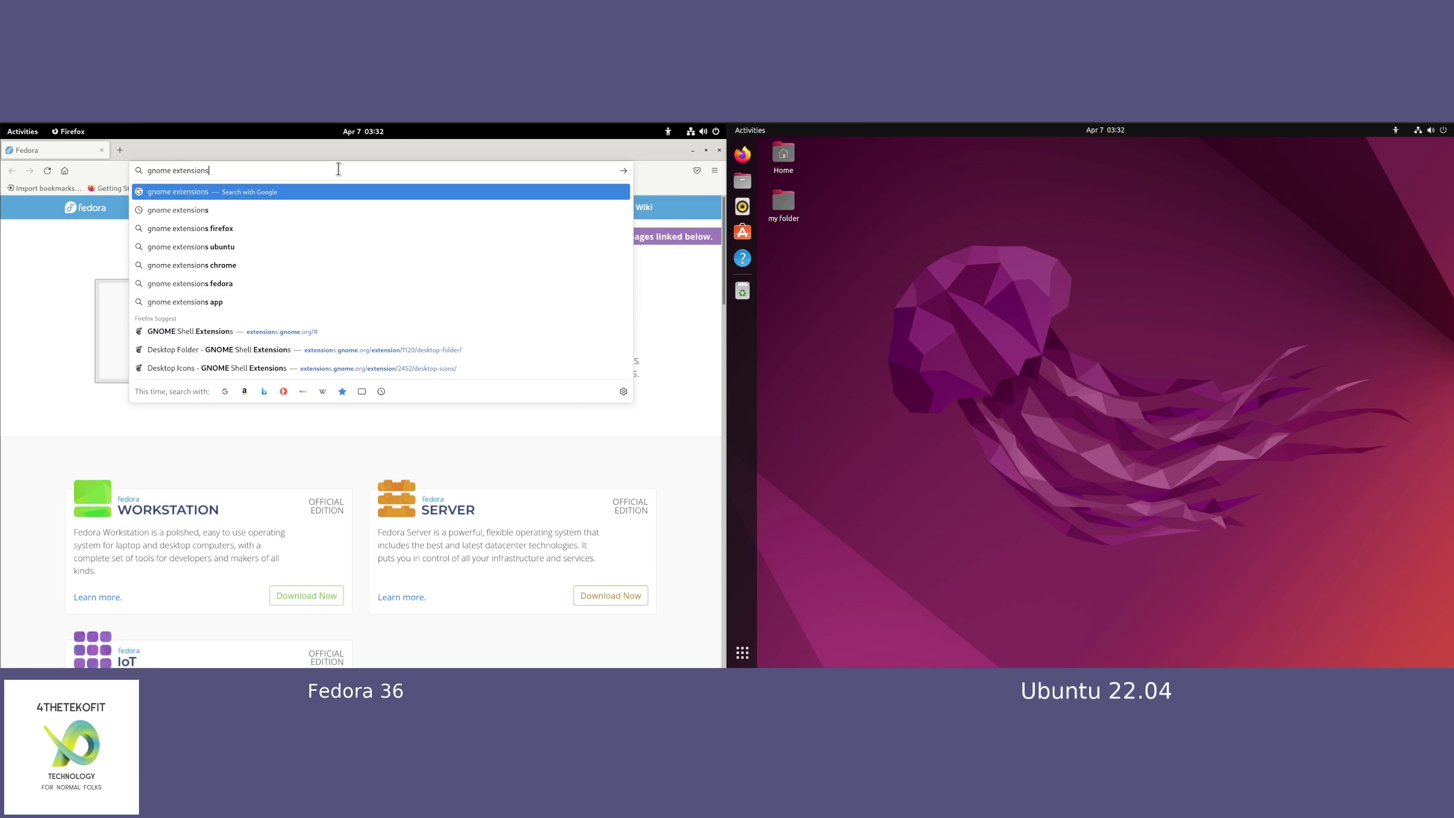
{"action": "key", "text": "Return"}
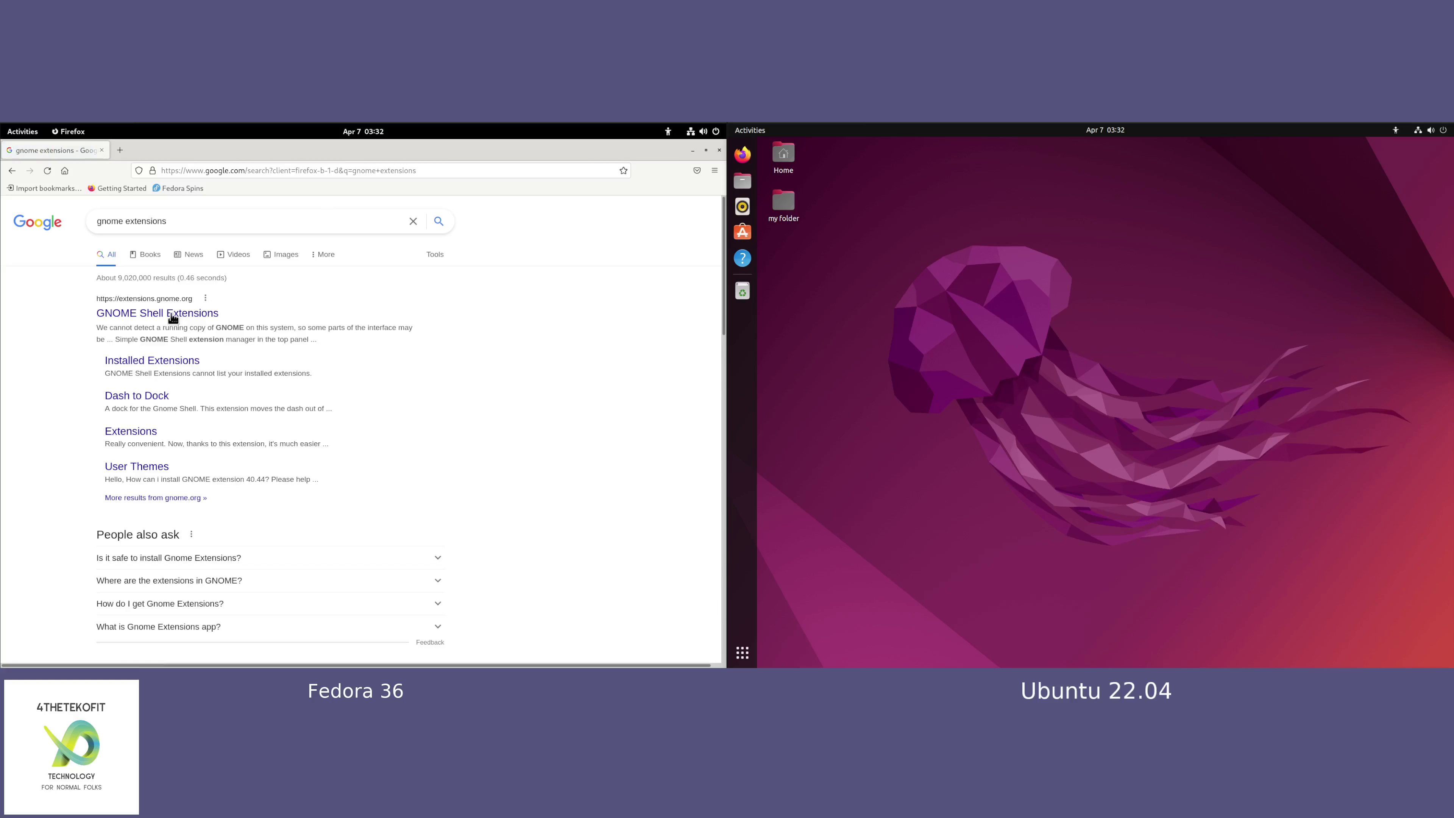
{"action": "left_click", "coordinate": [172, 317]}
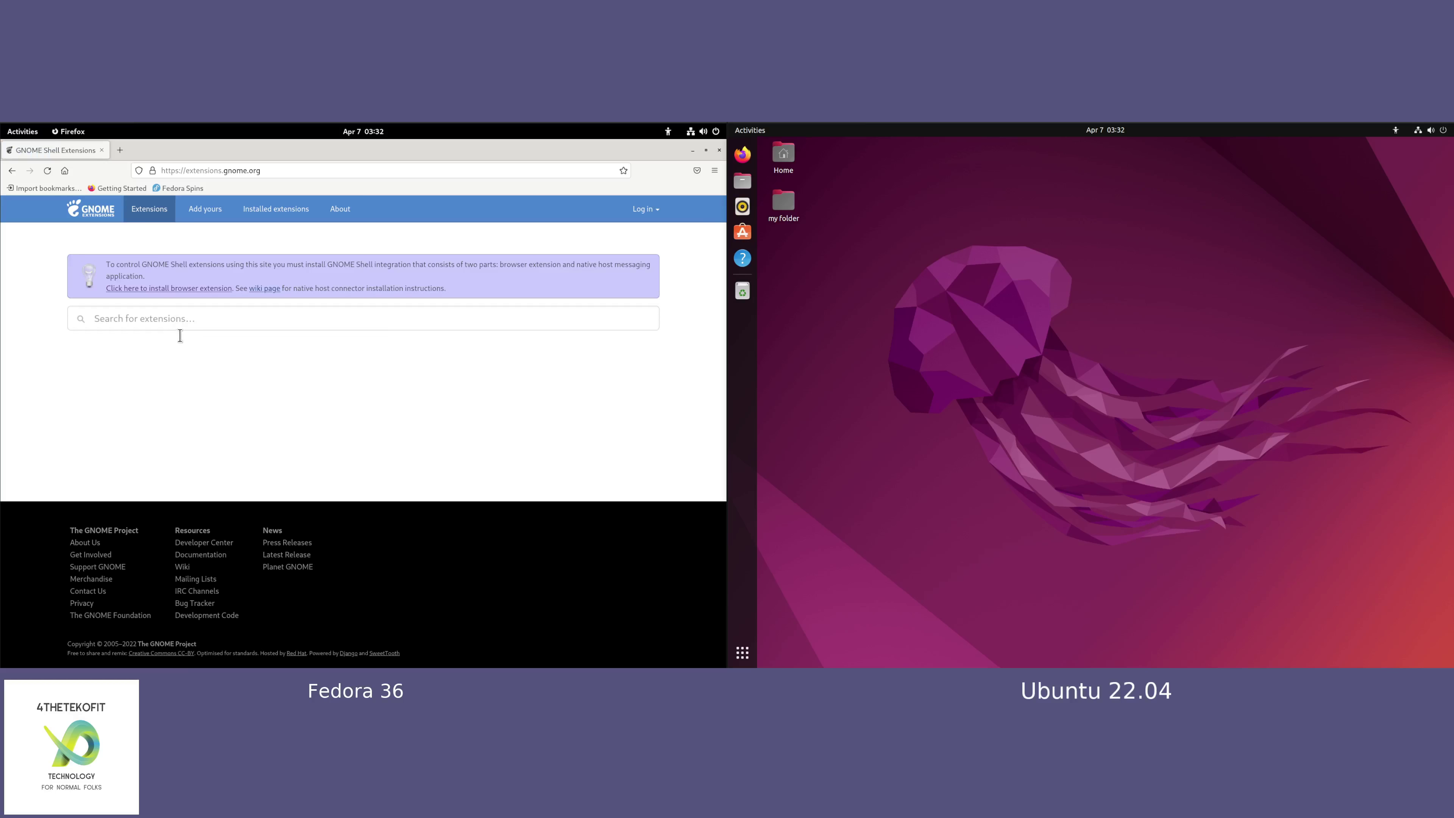
Step: Search the extensions site for "desktop icon" and look through the results
{"action": "left_click", "coordinate": [237, 318]}
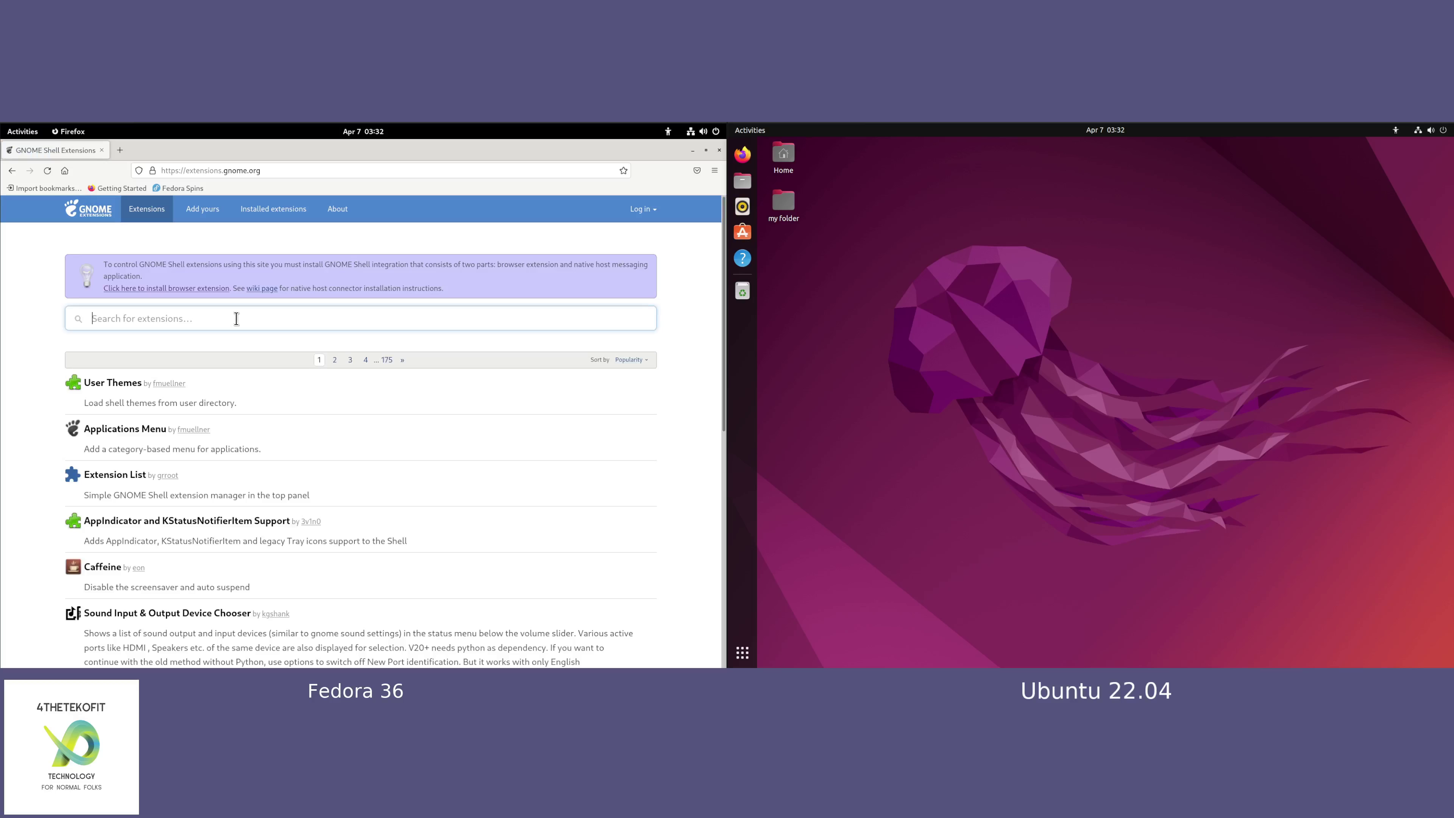
{"action": "type", "text": "desktop ico"}
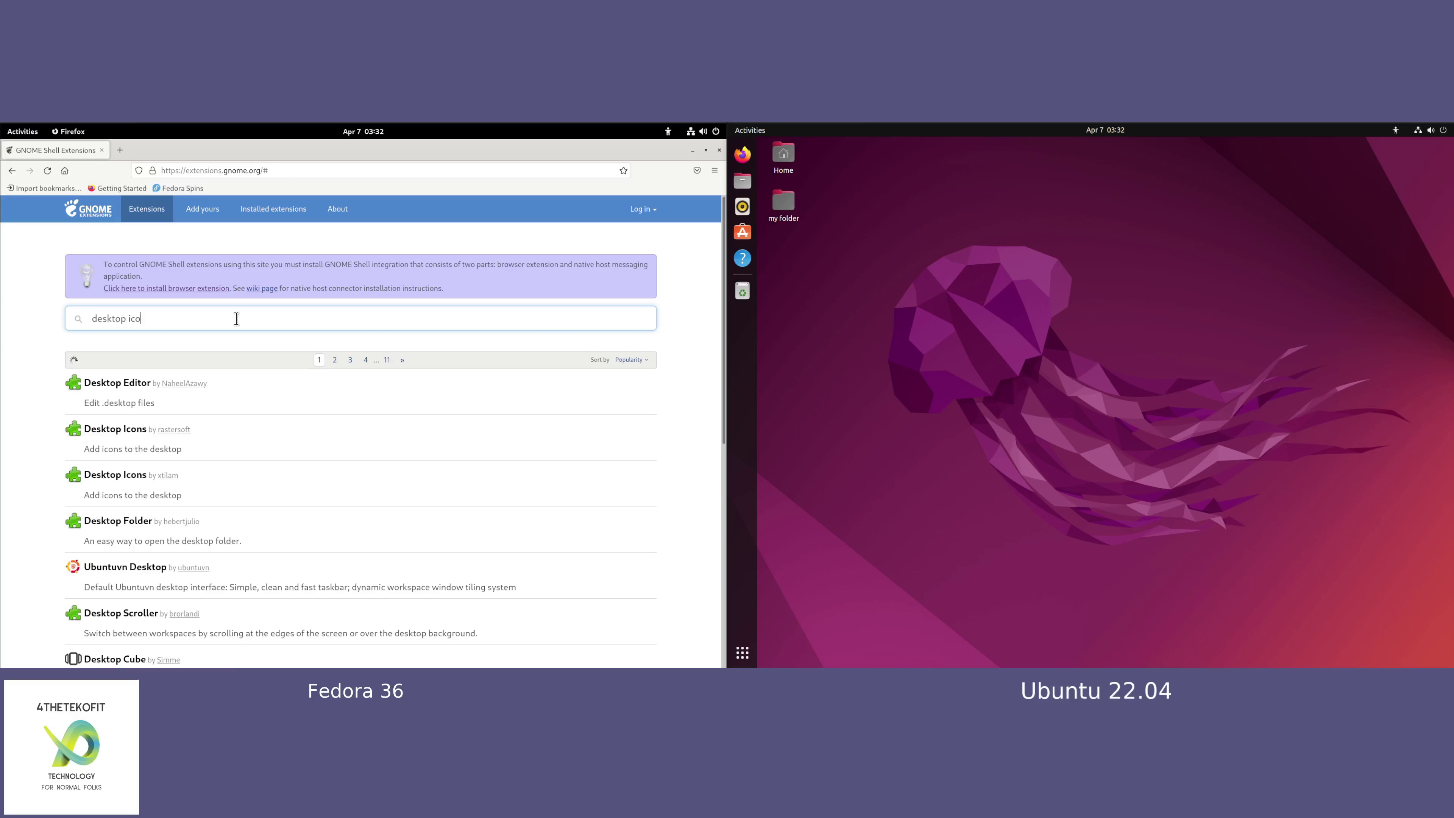
{"action": "type", "text": "n"}
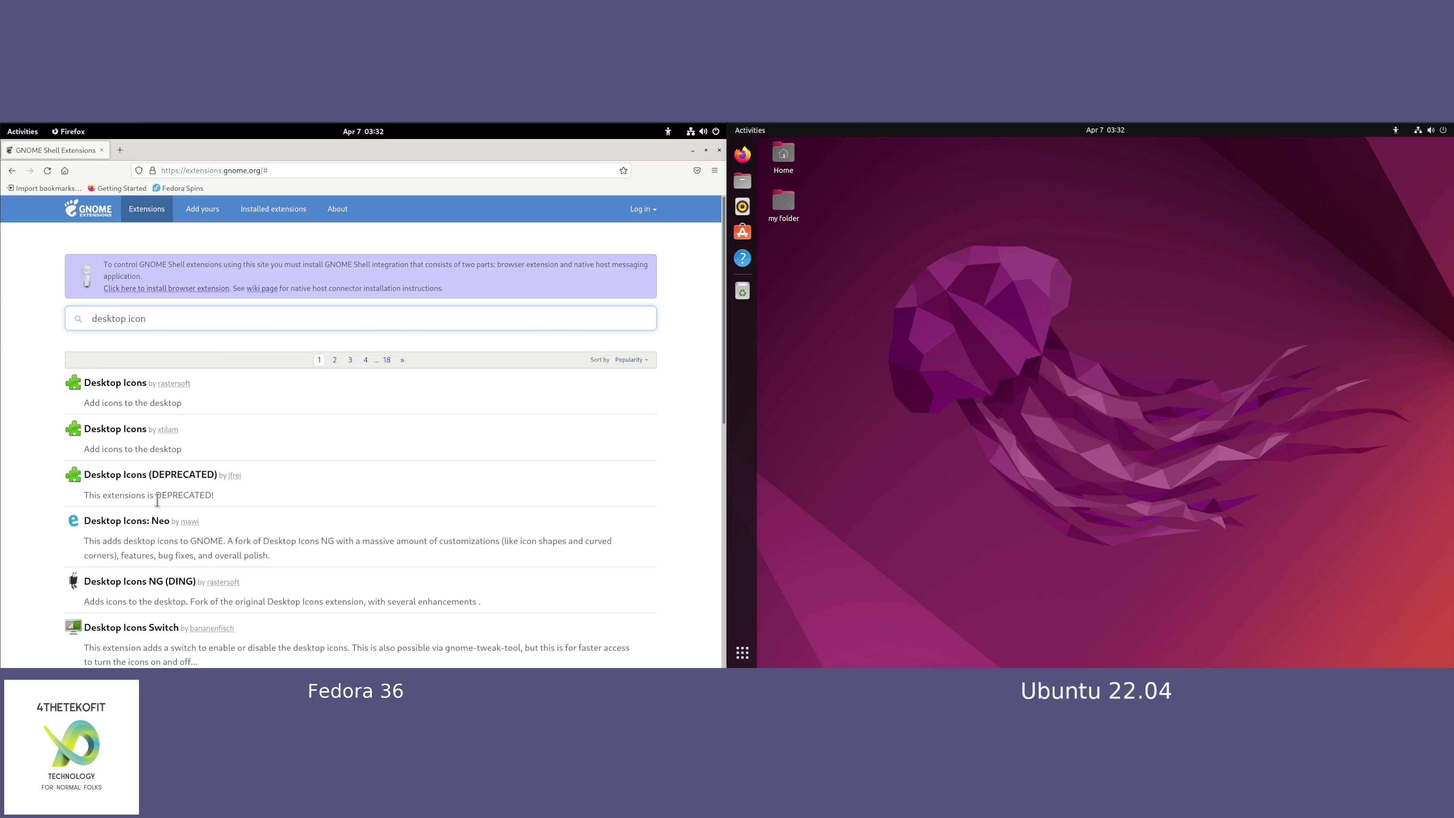
{"action": "scroll", "coordinate": [266, 549], "scroll_direction": "down", "scroll_amount": 5}
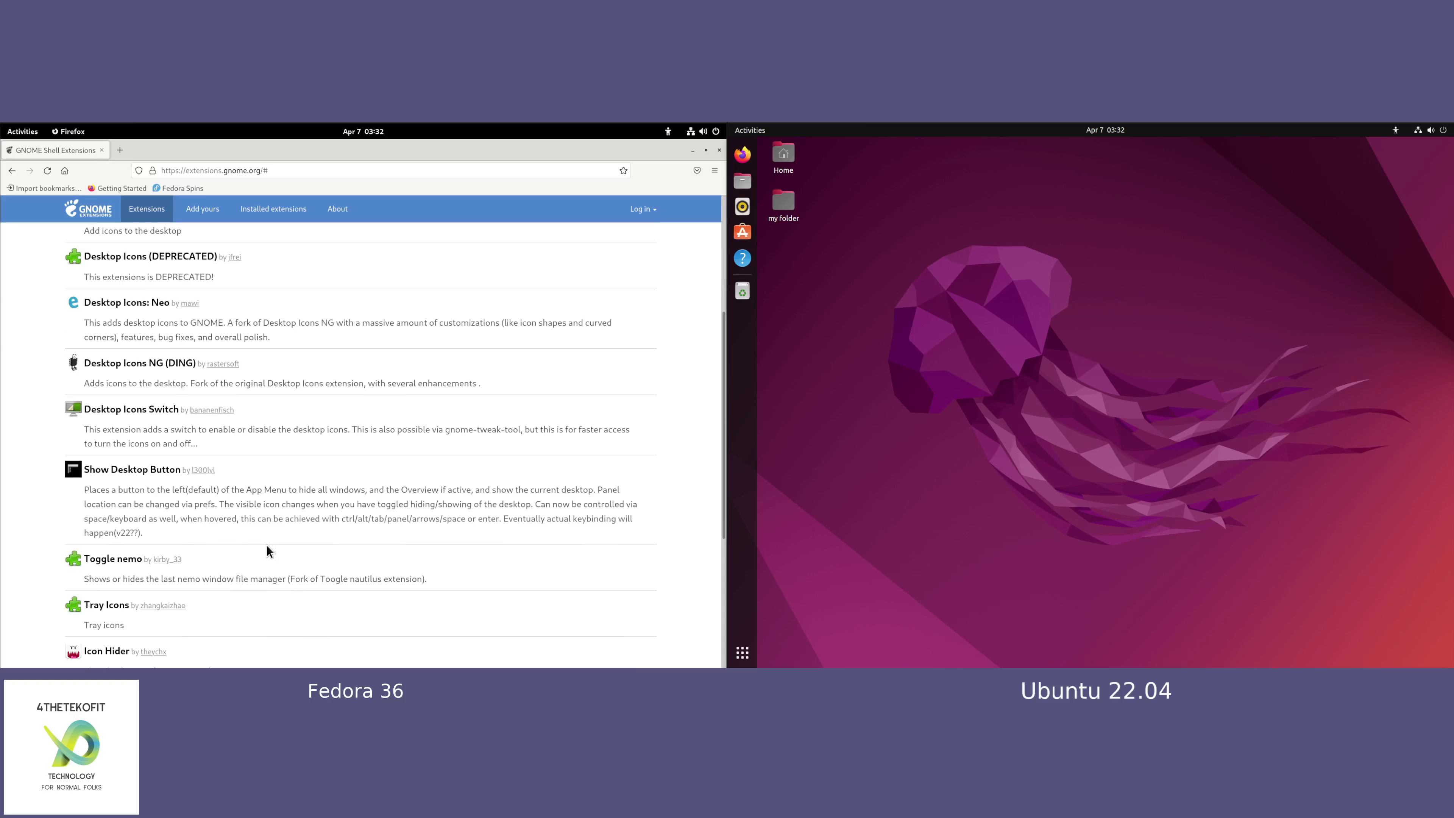
{"action": "scroll", "coordinate": [266, 550], "scroll_direction": "up", "scroll_amount": 5}
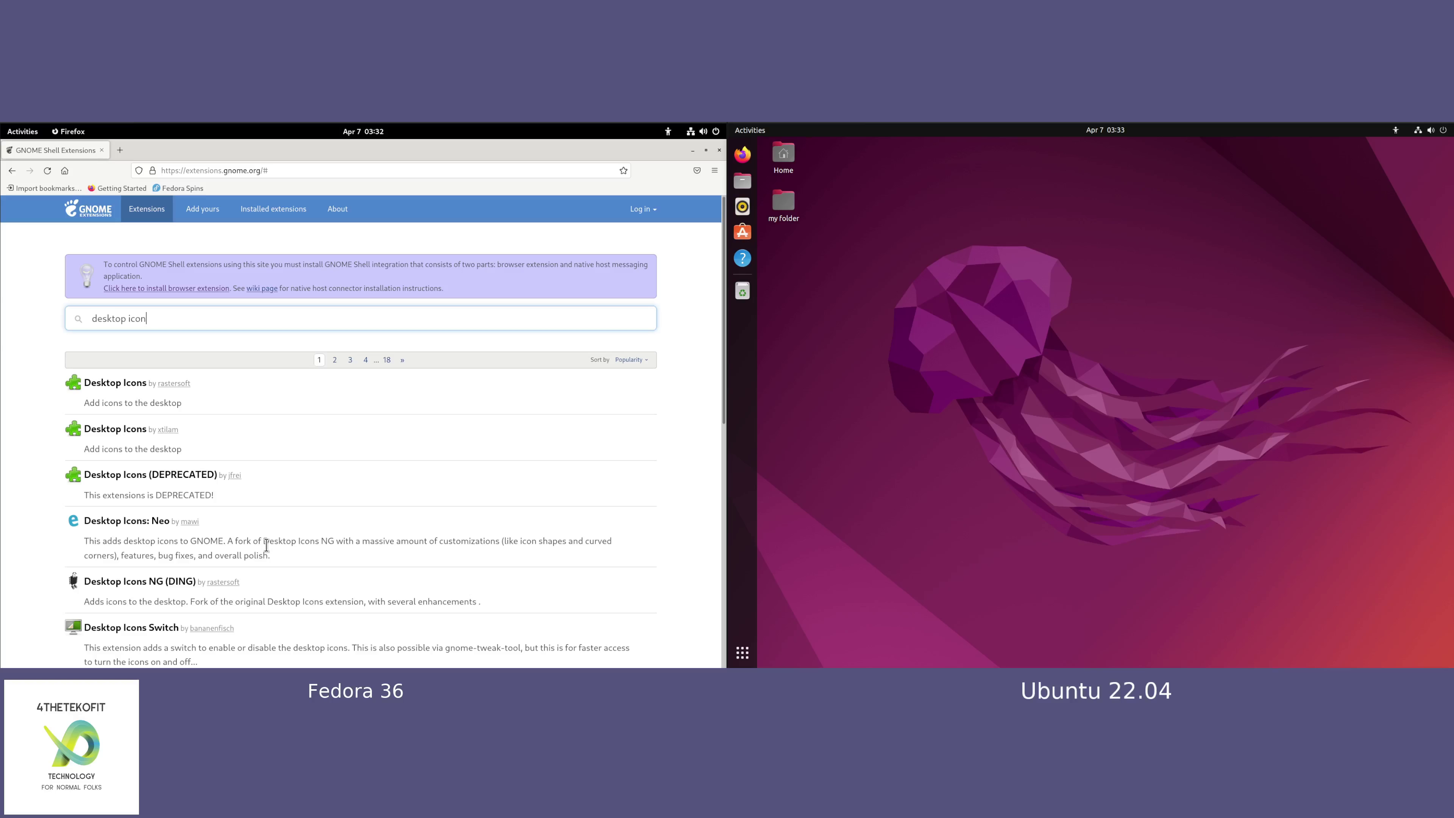
Step: Check the shell versions offered for the first listed Desktop Icons extension and return to the results
{"action": "left_click", "coordinate": [107, 389]}
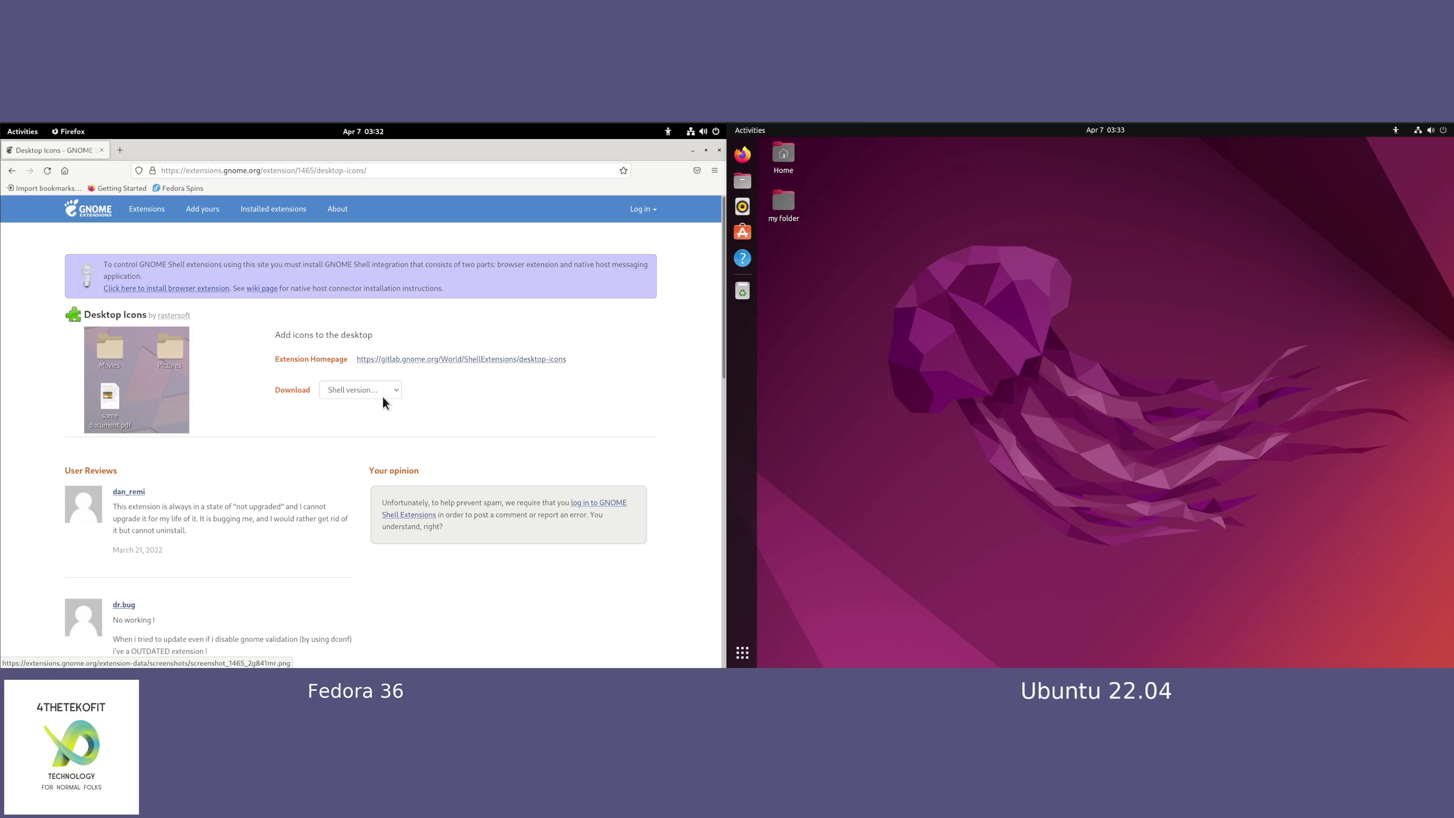
{"action": "left_click", "coordinate": [398, 395]}
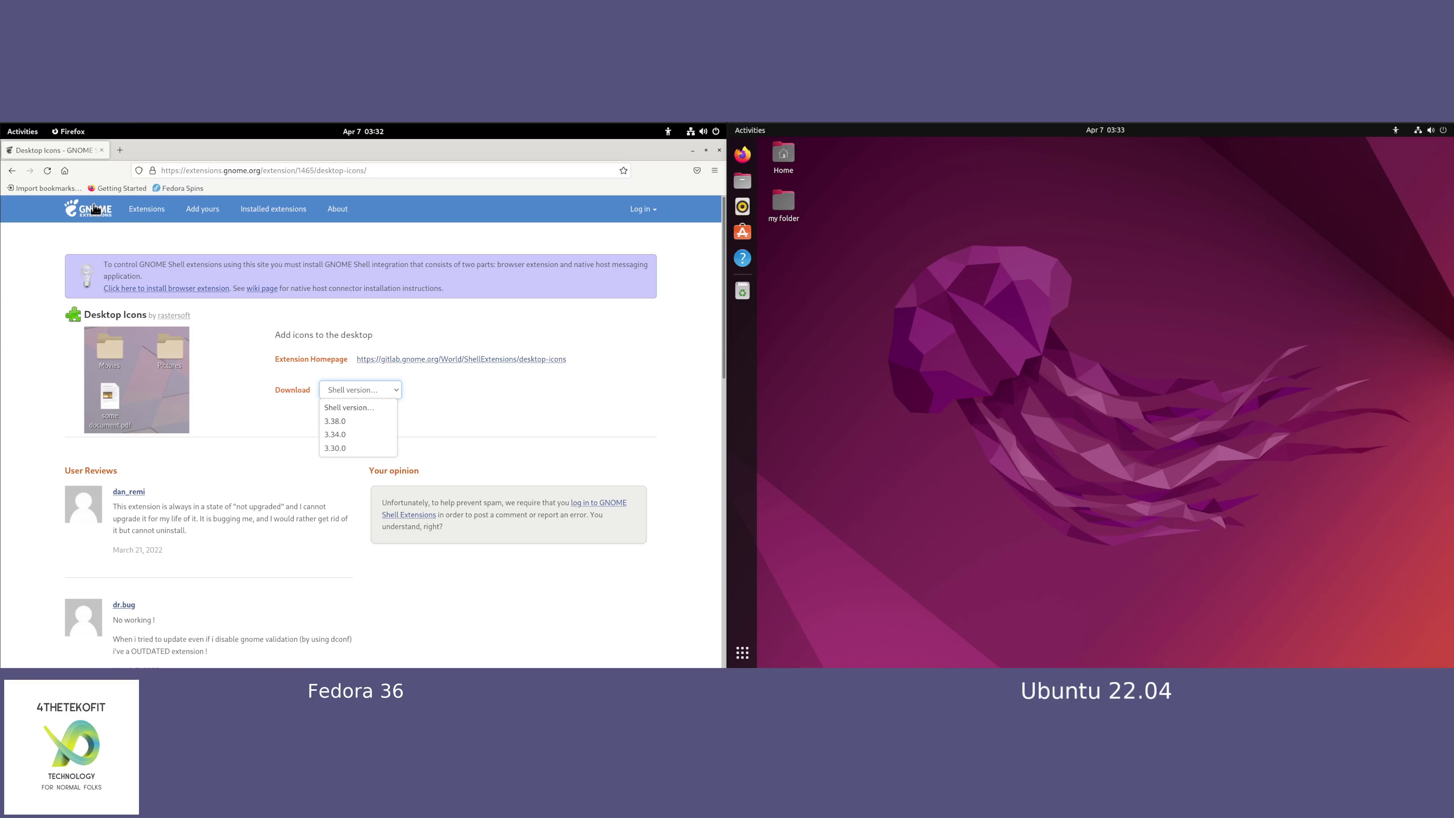
{"action": "left_click", "coordinate": [12, 175]}
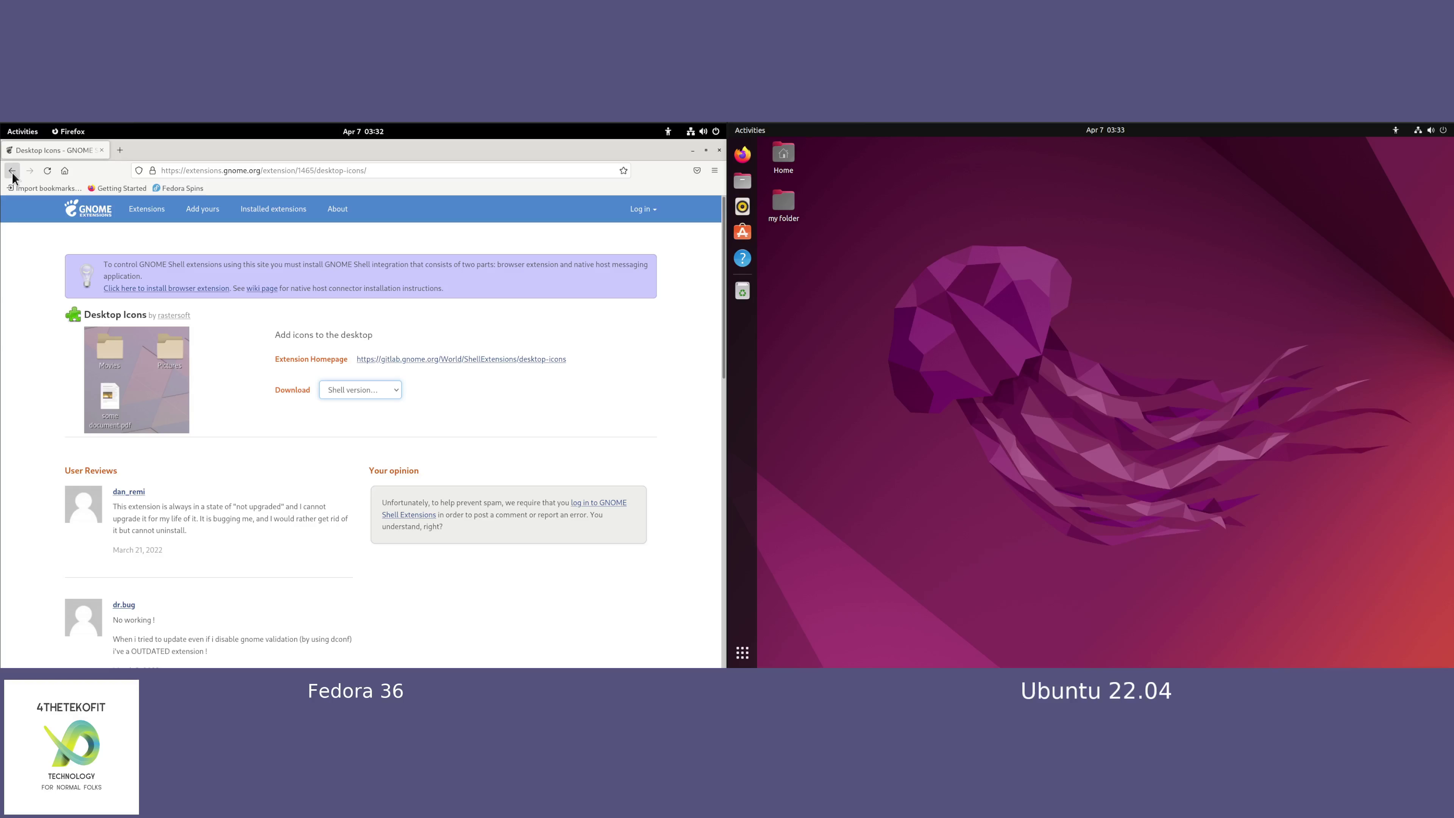
{"action": "left_click", "coordinate": [13, 172]}
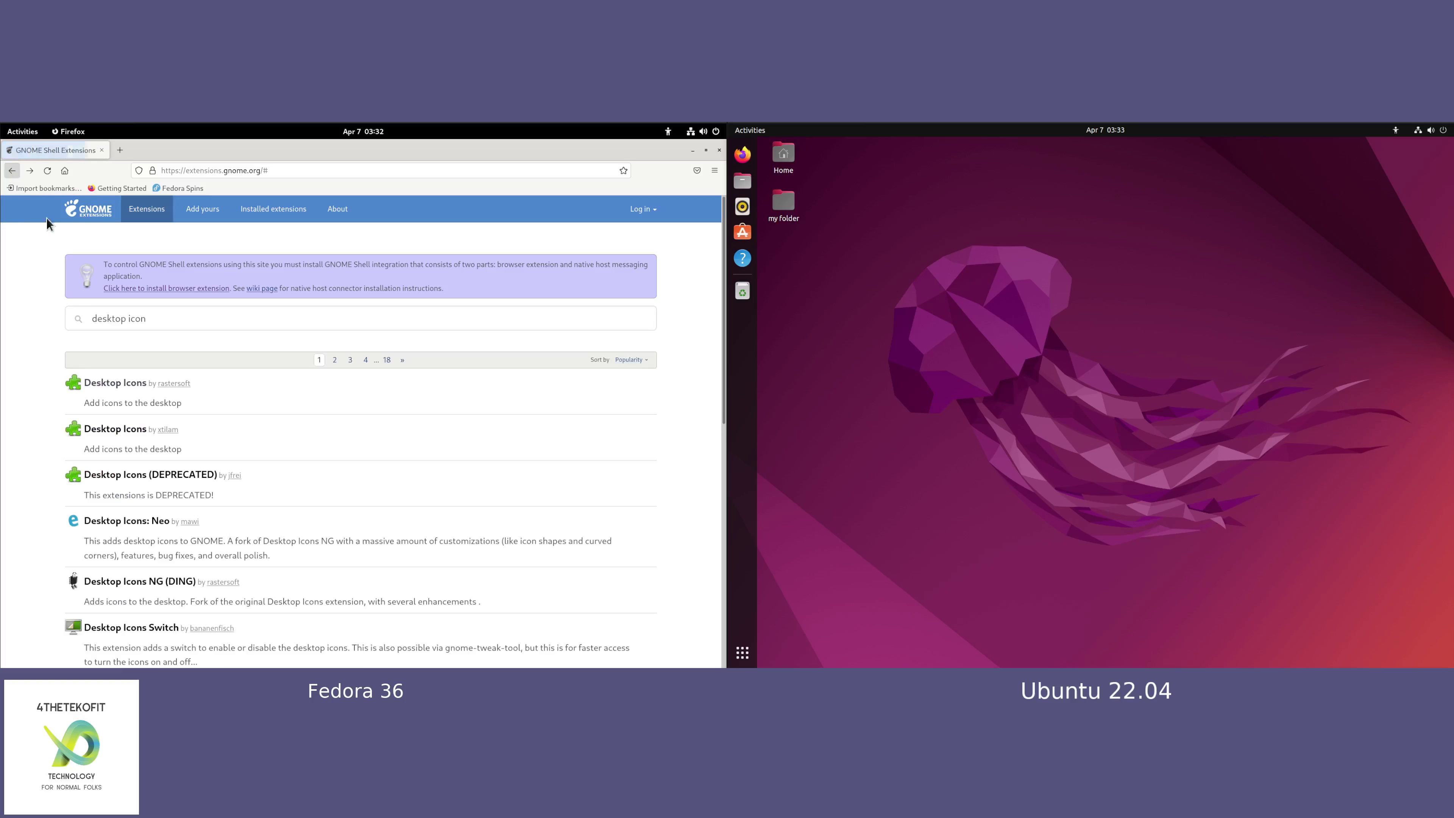
Step: Check the shell versions offered for the second listed Desktop Icons extension and return to the results
{"action": "left_click", "coordinate": [125, 434]}
{"action": "left_click", "coordinate": [195, 366]}
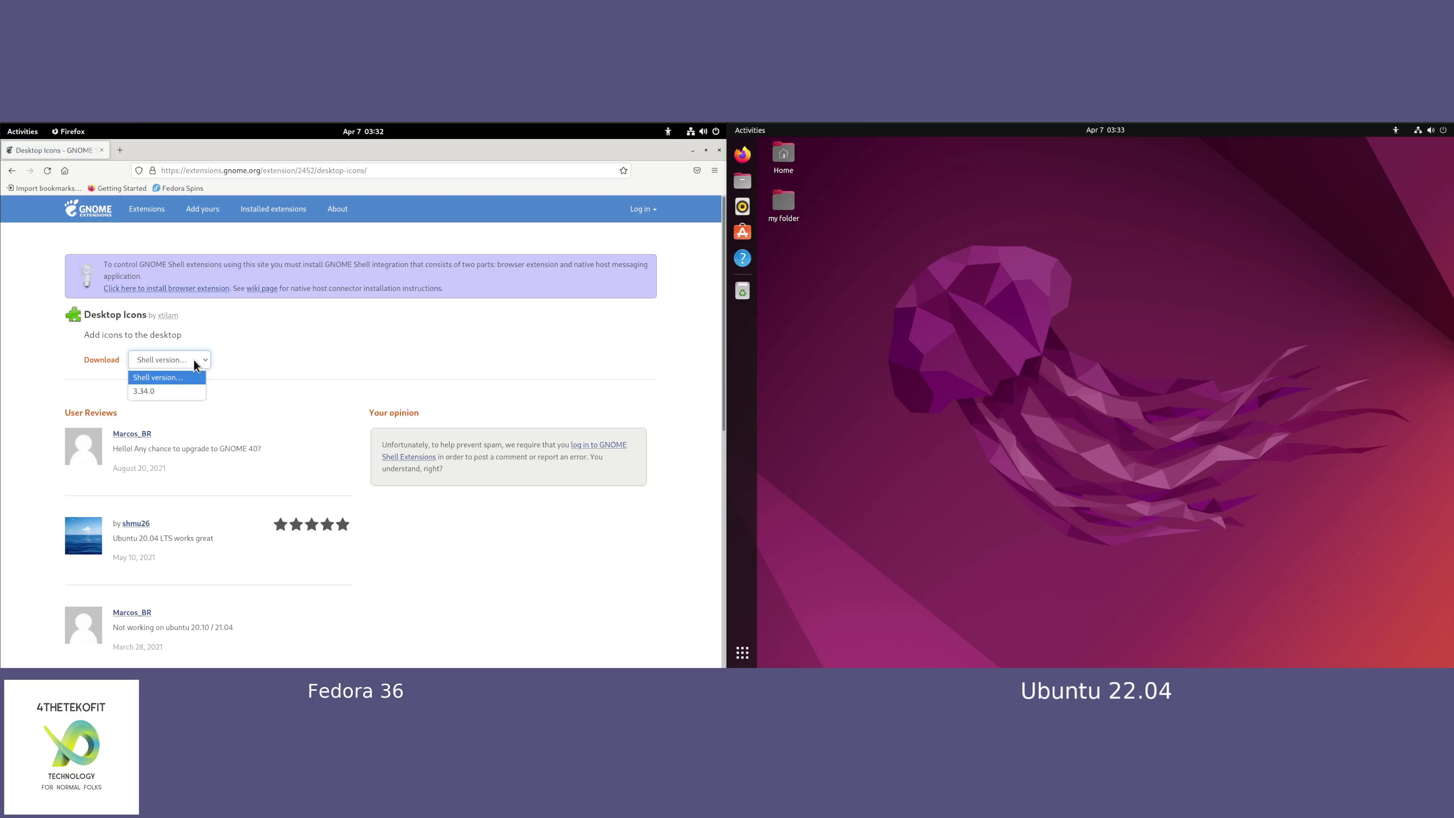
{"action": "left_click", "coordinate": [11, 174]}
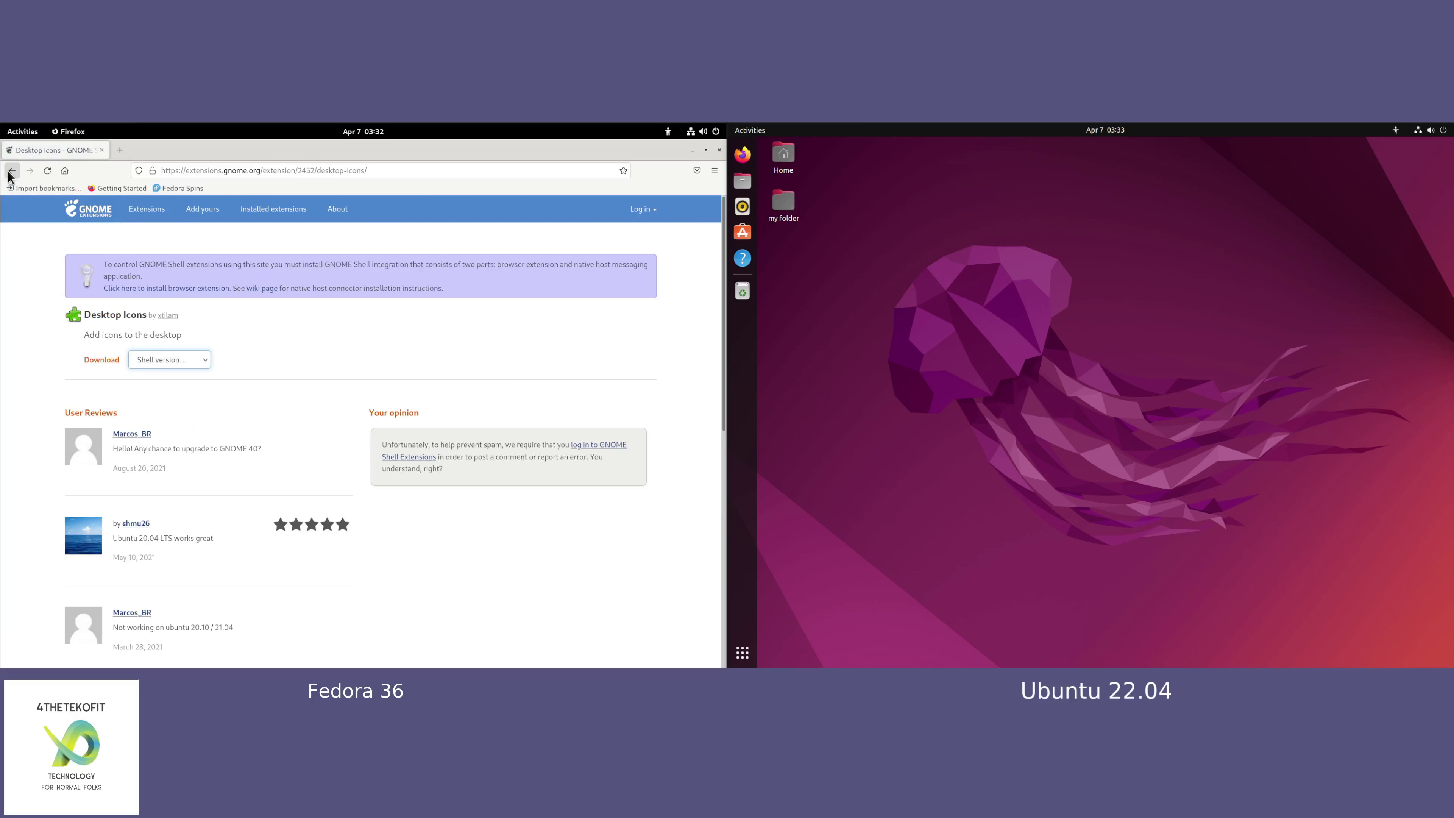
{"action": "left_click", "coordinate": [10, 173]}
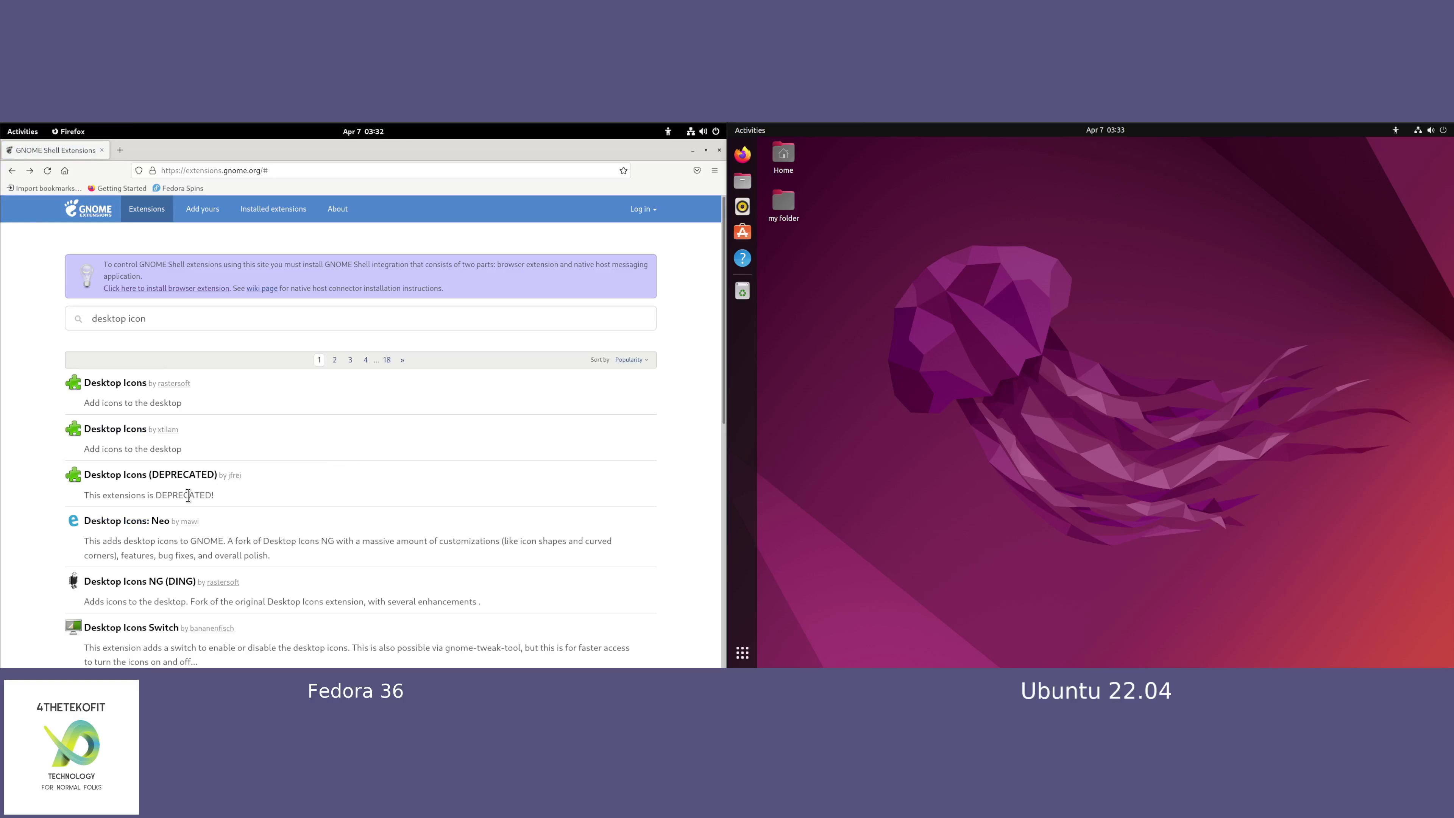
Step: Check the shell versions offered for the Desktop Icons: Neo extension and close the browser tab
{"action": "scroll", "coordinate": [369, 502], "scroll_direction": "down", "scroll_amount": 3}
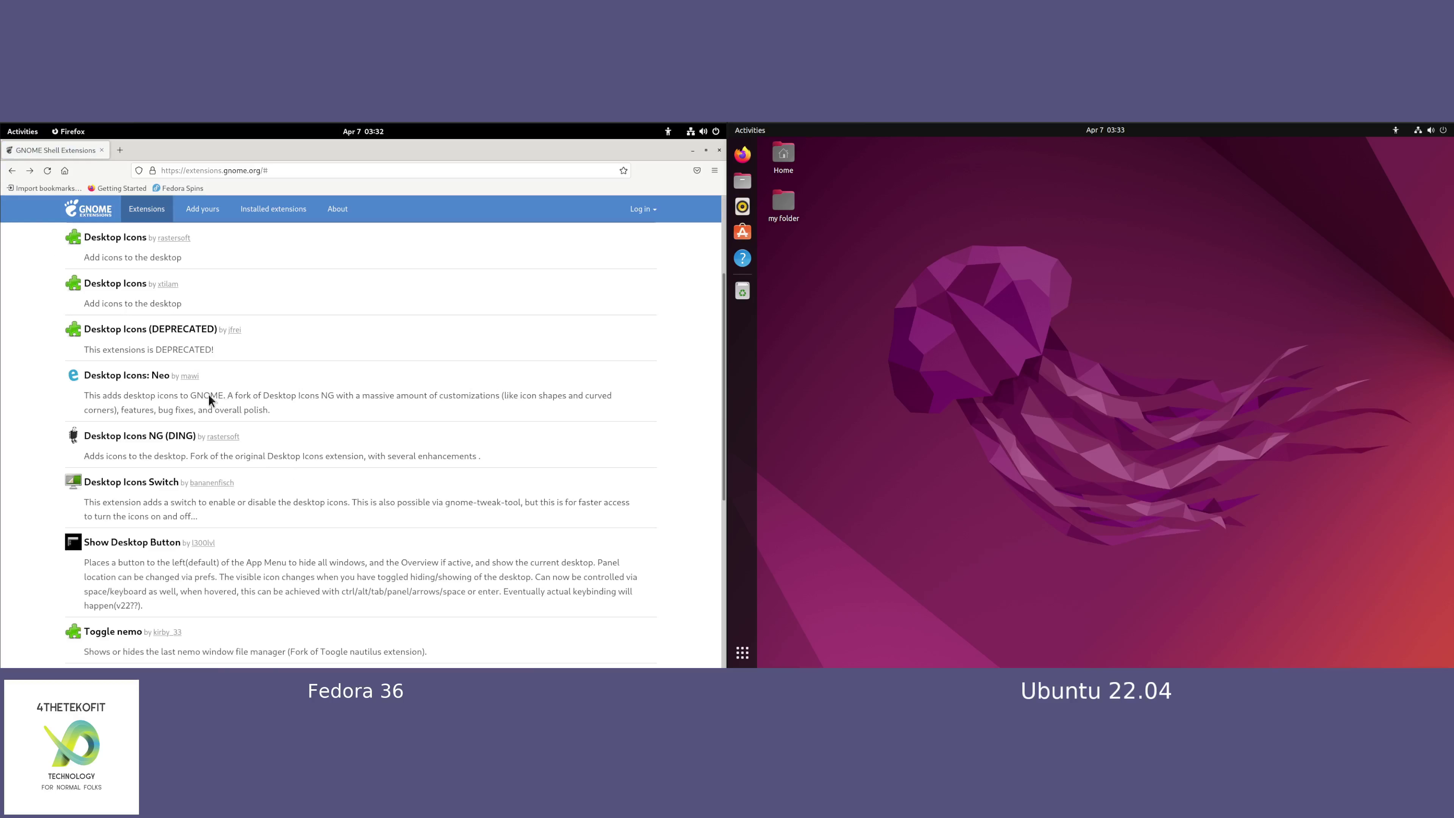
{"action": "left_click", "coordinate": [116, 378]}
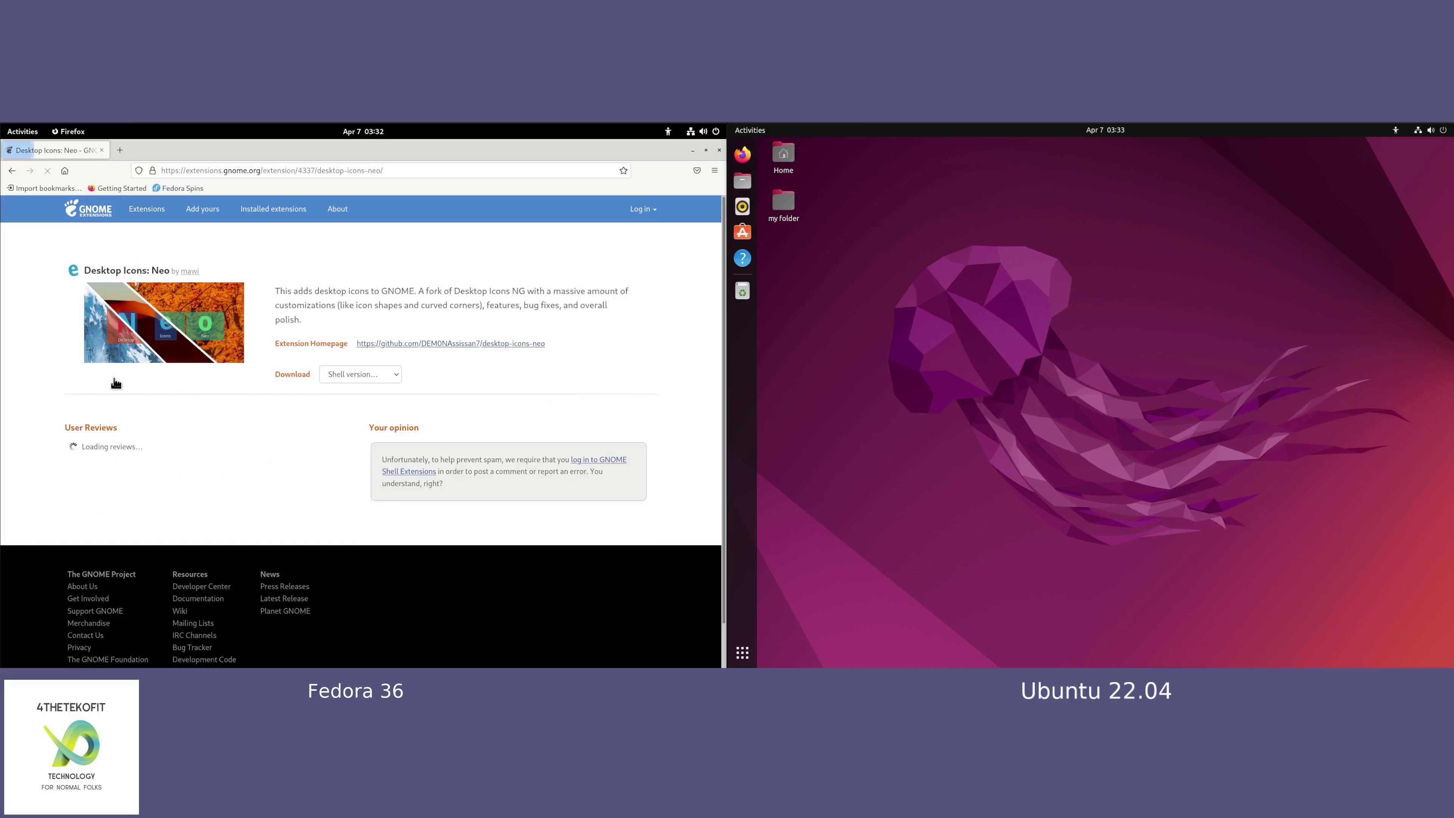
{"action": "left_click", "coordinate": [387, 422]}
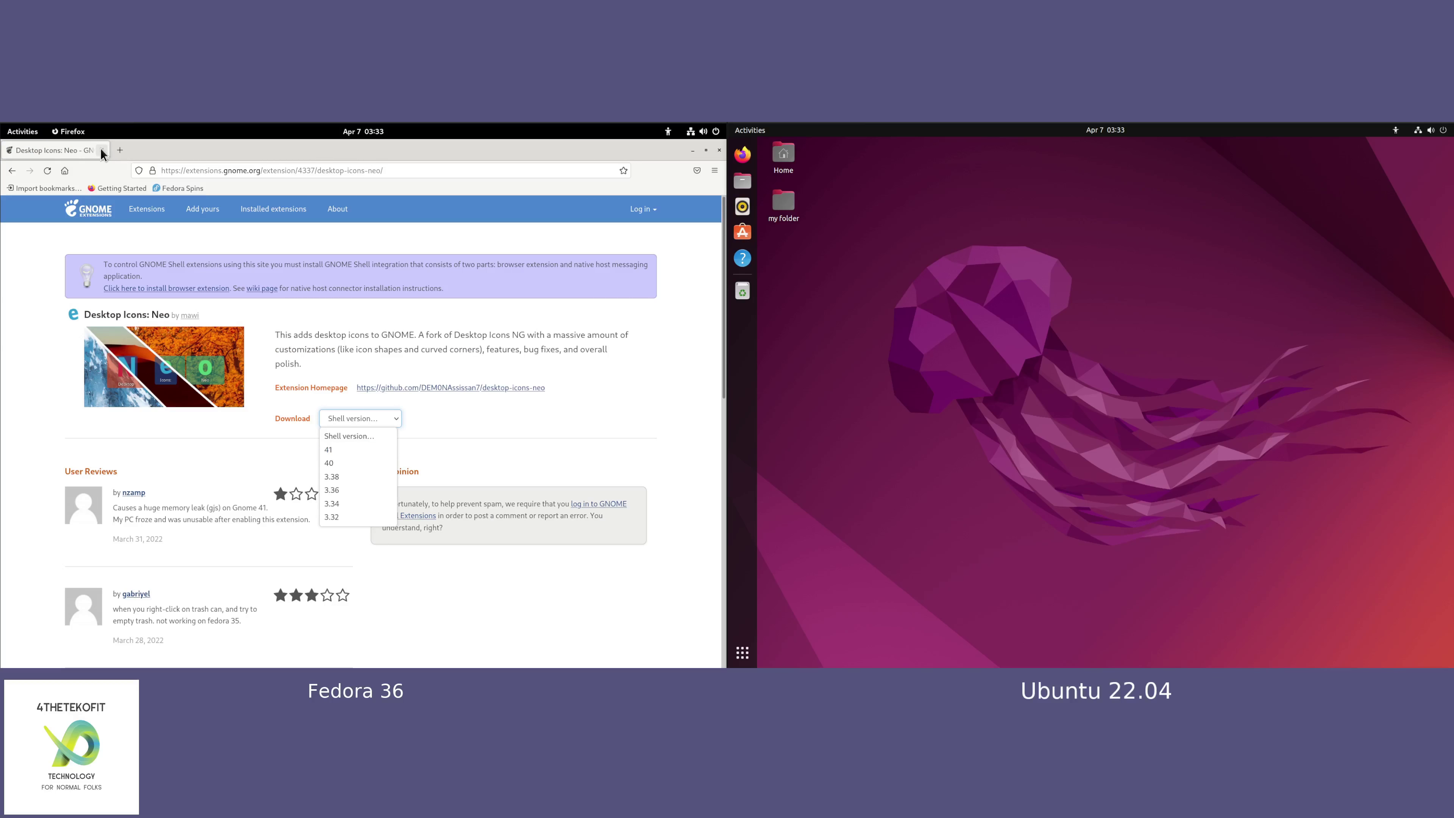
{"action": "key", "text": "Escape"}
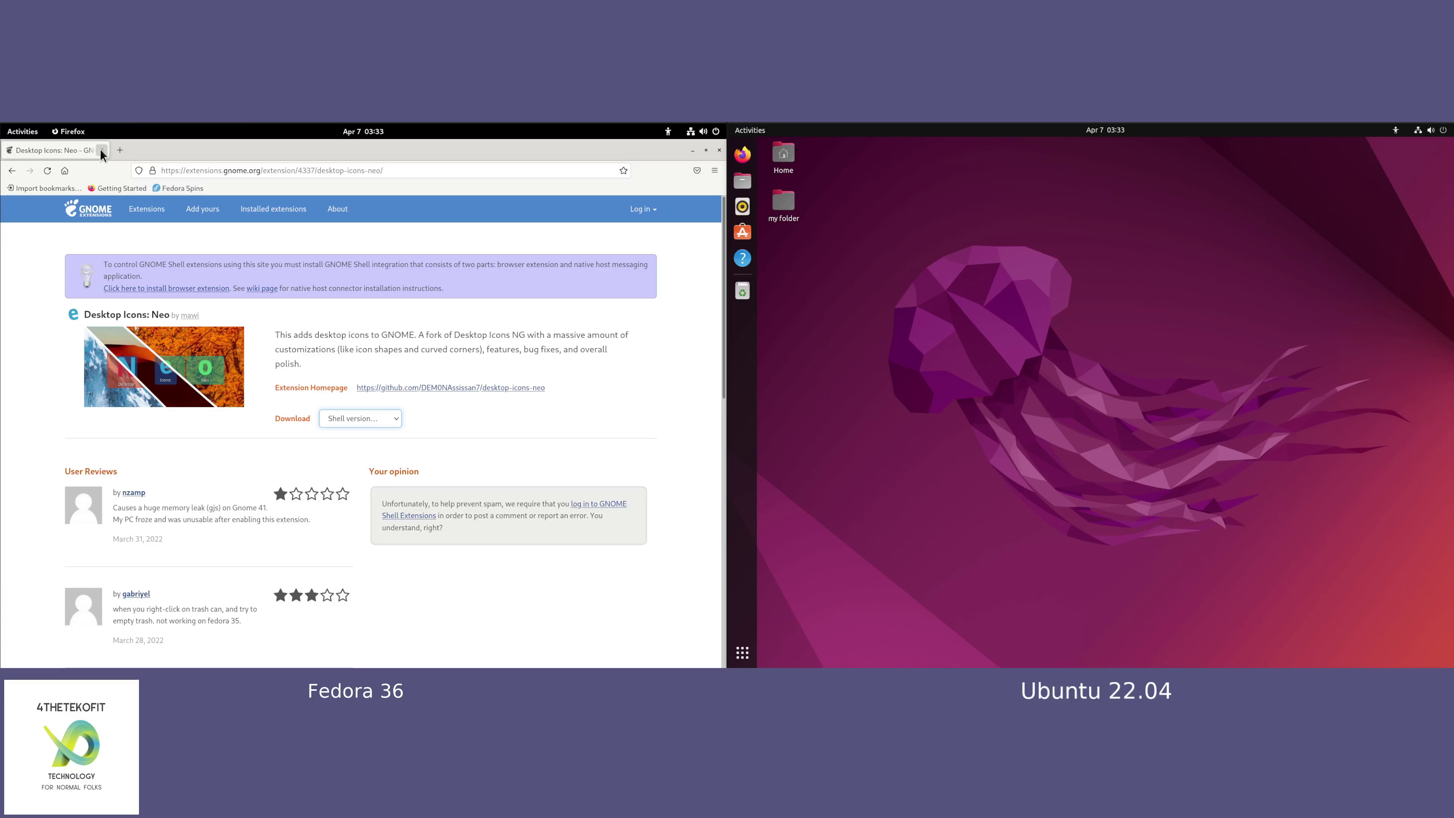
{"action": "left_click", "coordinate": [102, 150]}
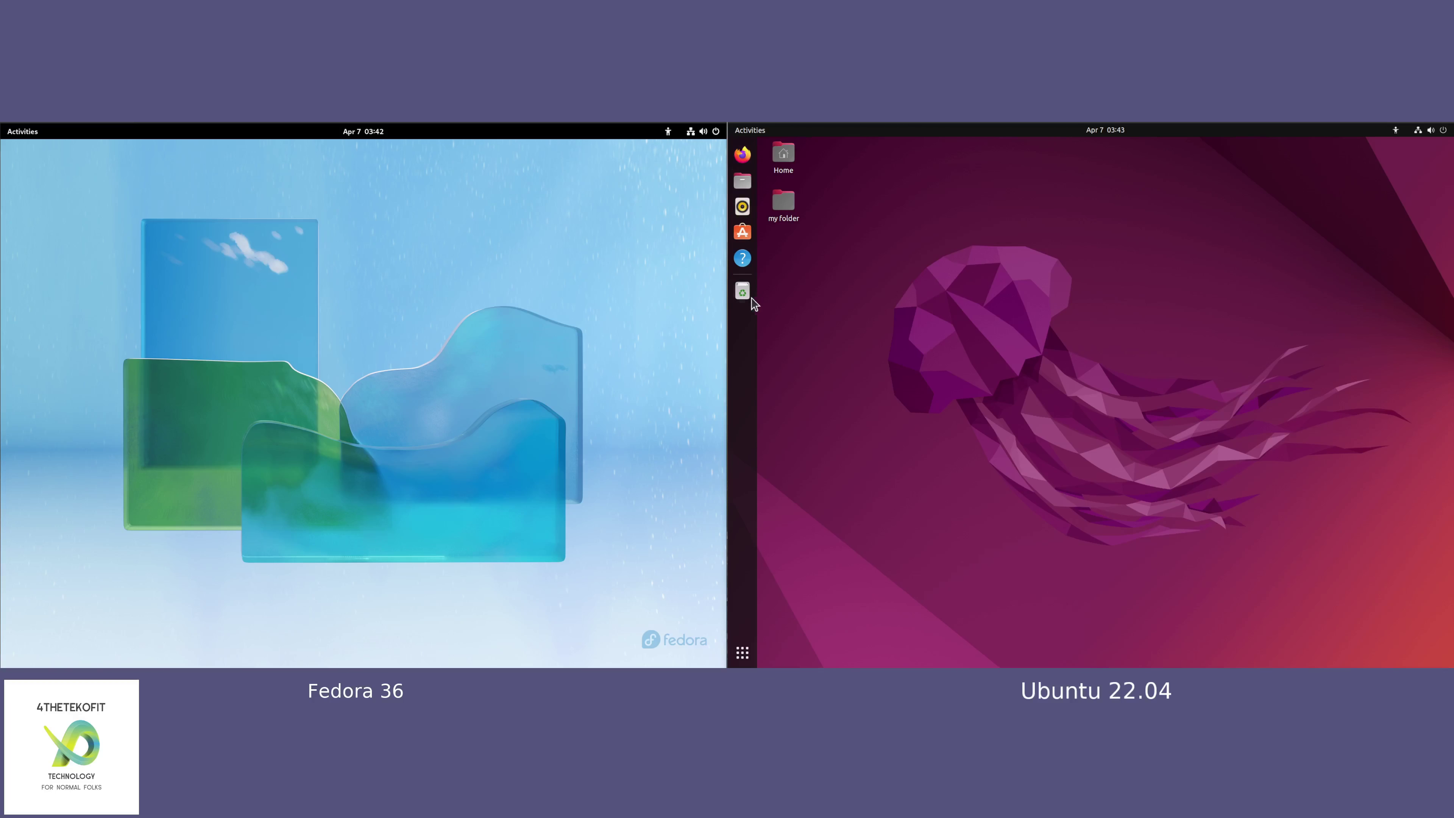
Step: Glance at the Ubuntu desktop's context menu, open the Appearance settings and enlarge the window to show all Dock options
{"action": "right_click", "coordinate": [925, 347]}
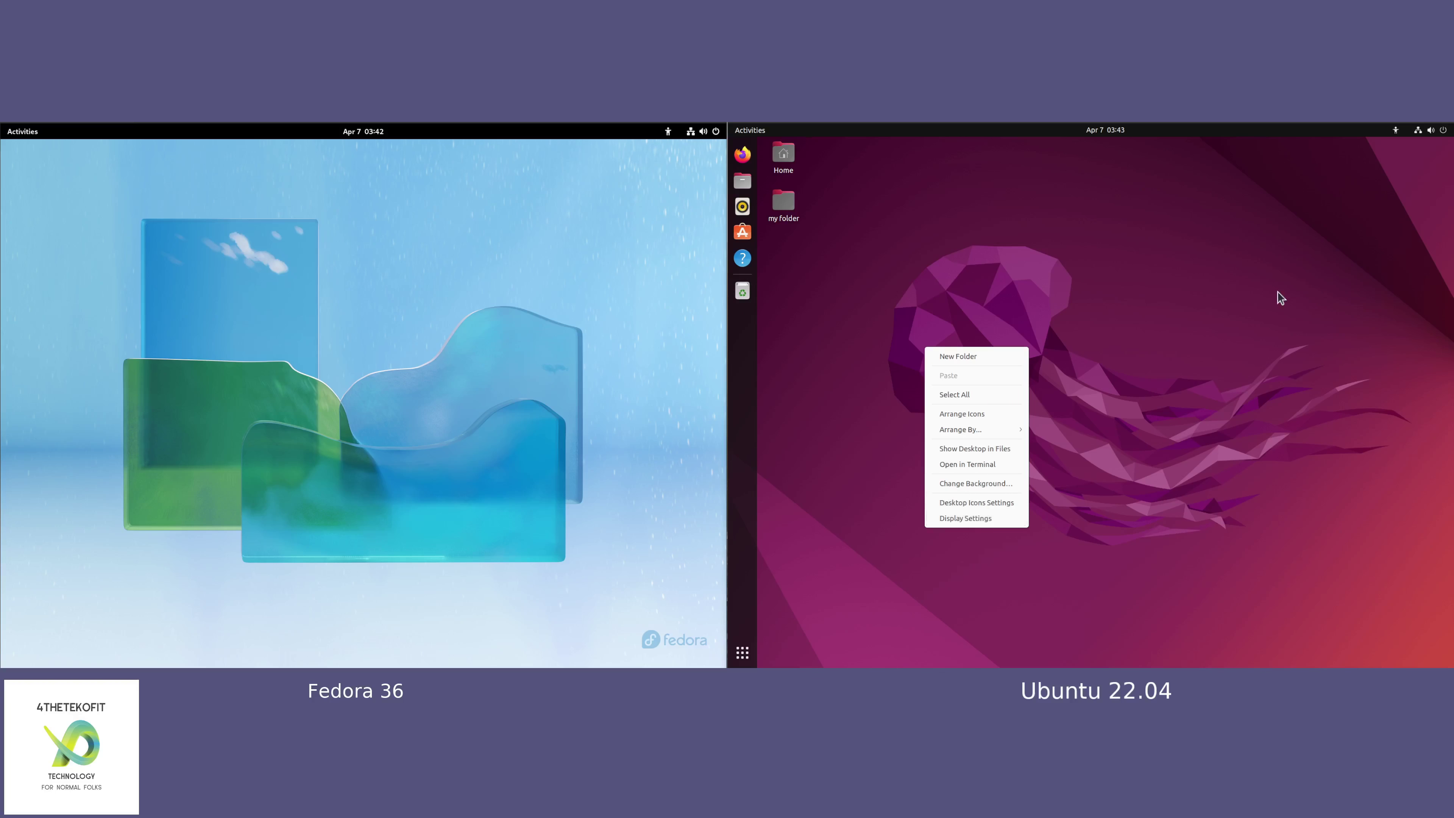
{"action": "left_click", "coordinate": [1443, 130]}
{"action": "left_click", "coordinate": [1439, 133]}
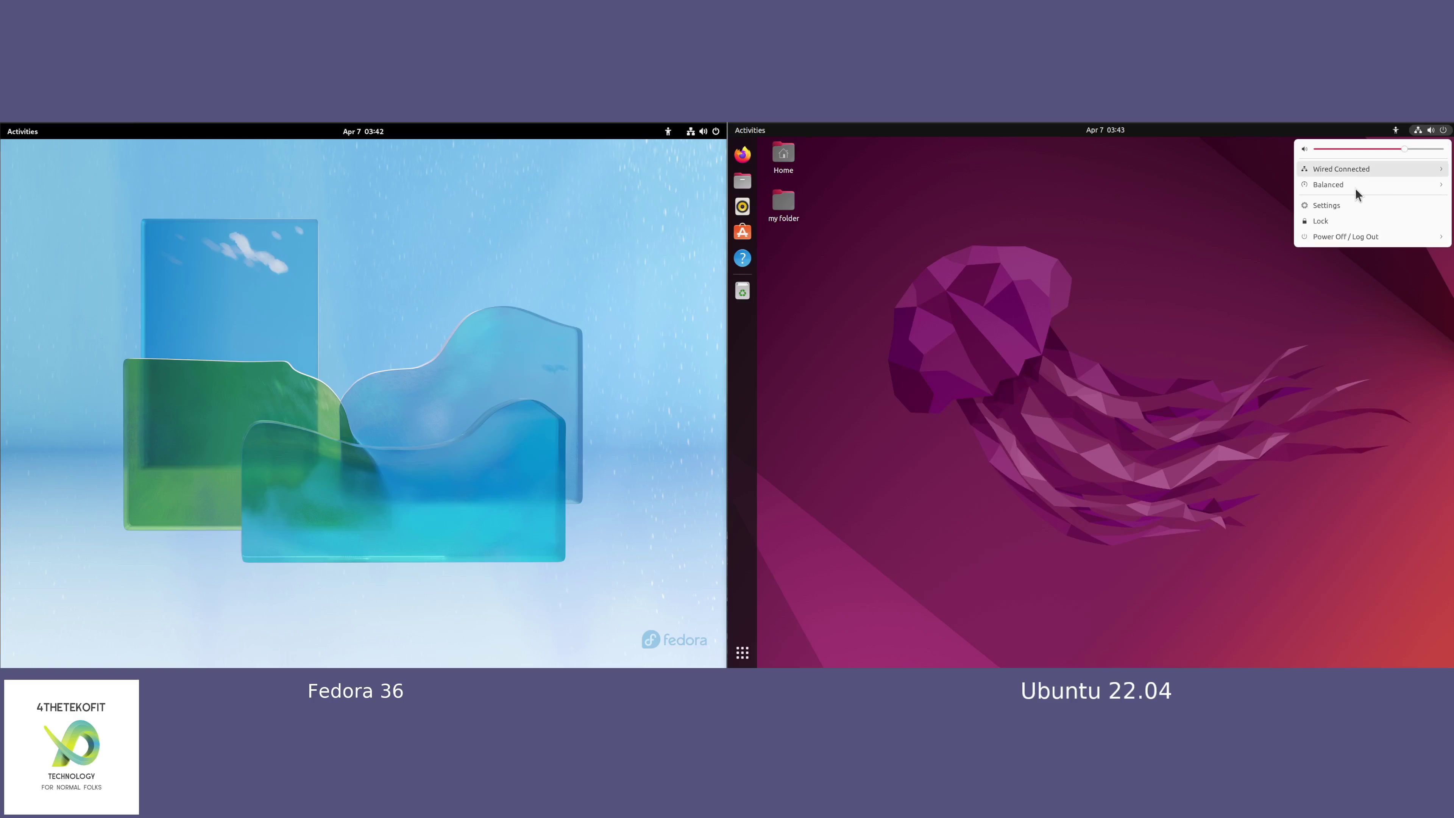
{"action": "left_click", "coordinate": [1340, 204]}
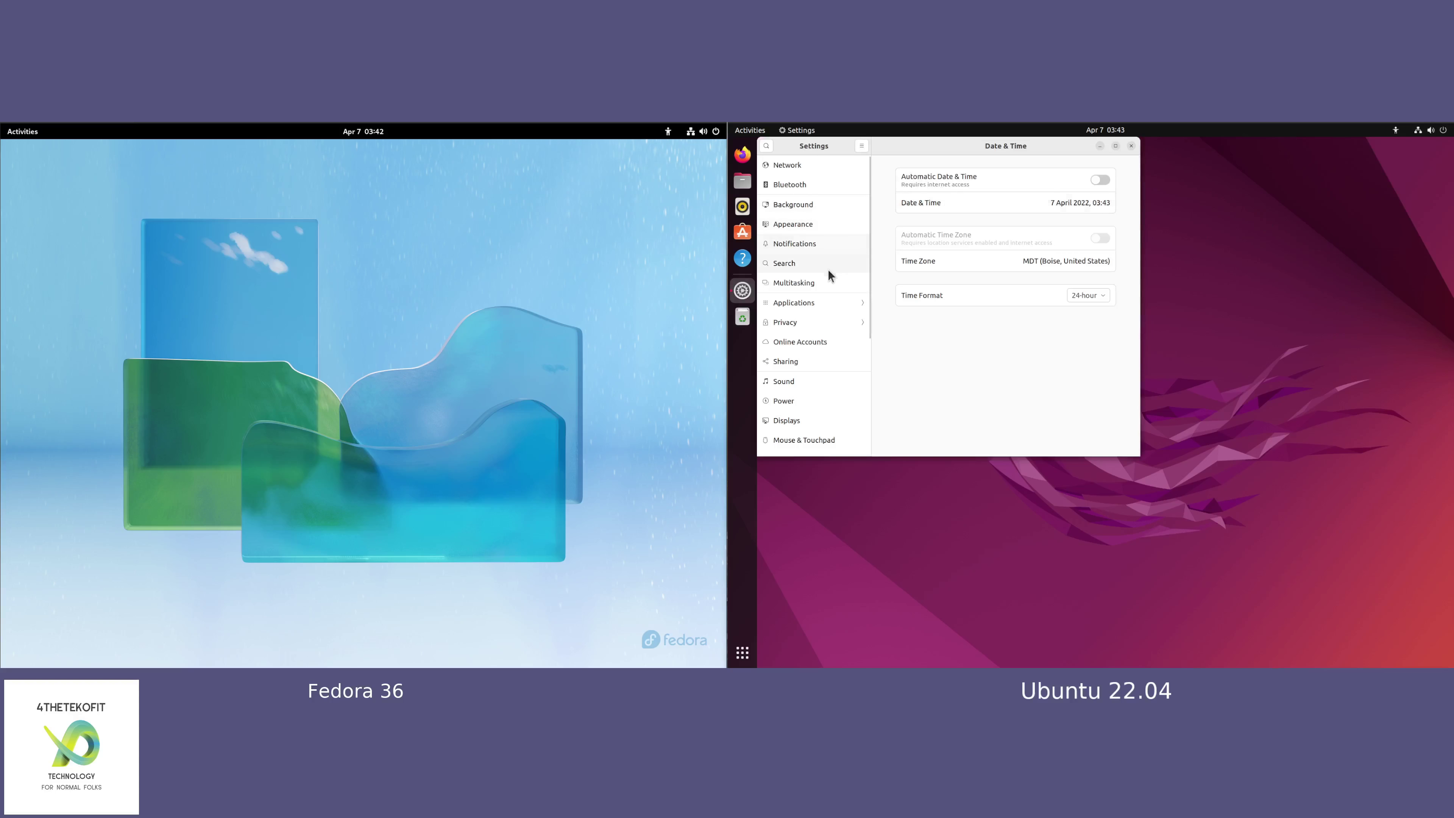
{"action": "left_click", "coordinate": [801, 221]}
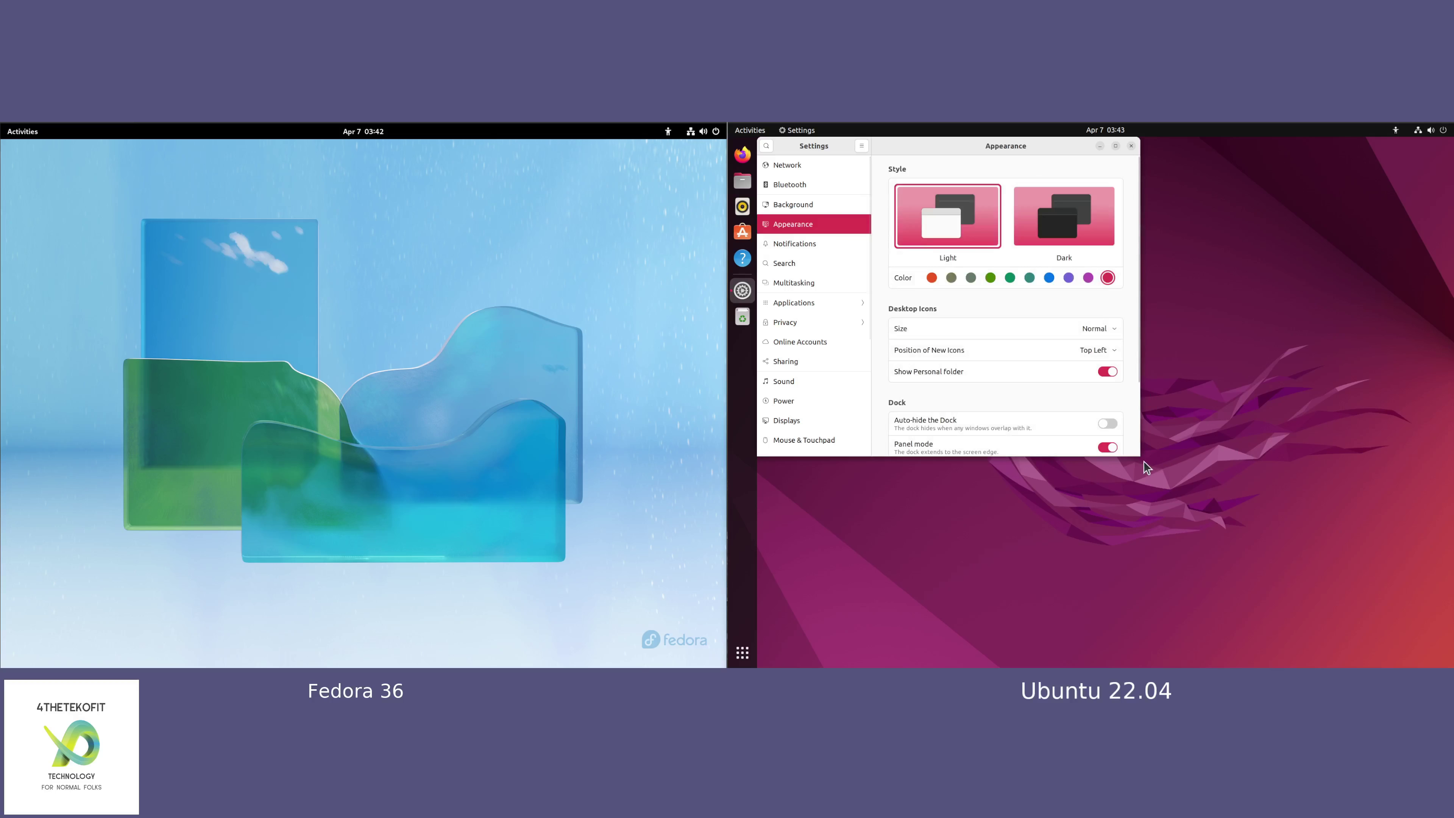
{"action": "left_click_drag", "start_coordinate": [1140, 457], "coordinate": [1274, 600]}
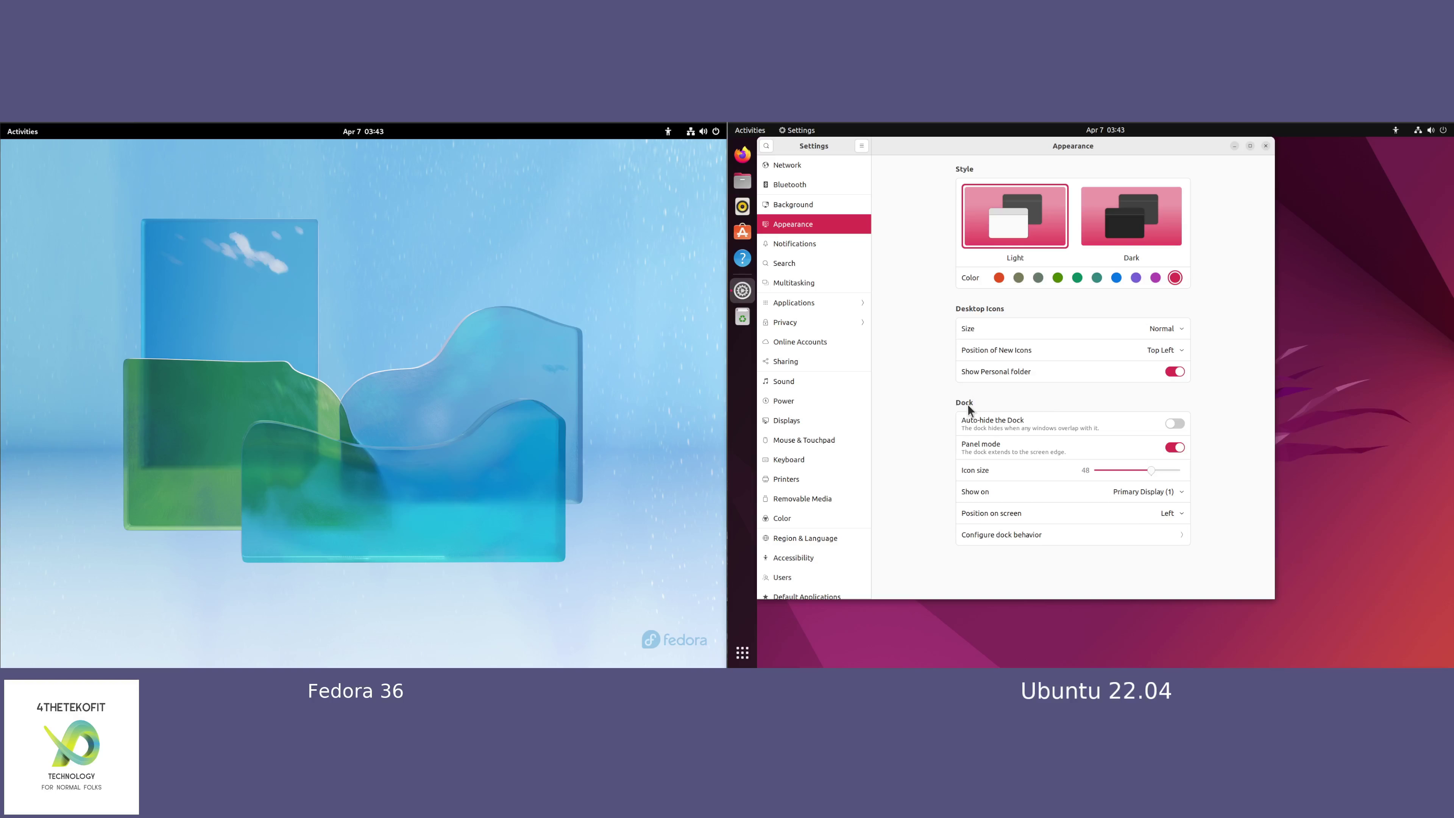
Step: Try auto-hiding the Ubuntu dock while moving, maximizing and restoring the Settings window, and turn the option off again
{"action": "left_click", "coordinate": [1179, 427]}
{"action": "mouse_move", "coordinate": [1018, 147]}
{"action": "left_mouse_down"}
{"action": "mouse_move", "coordinate": [986, 150]}
{"action": "mouse_move", "coordinate": [1015, 147]}
{"action": "mouse_move", "coordinate": [1000, 156]}
{"action": "left_mouse_up"}
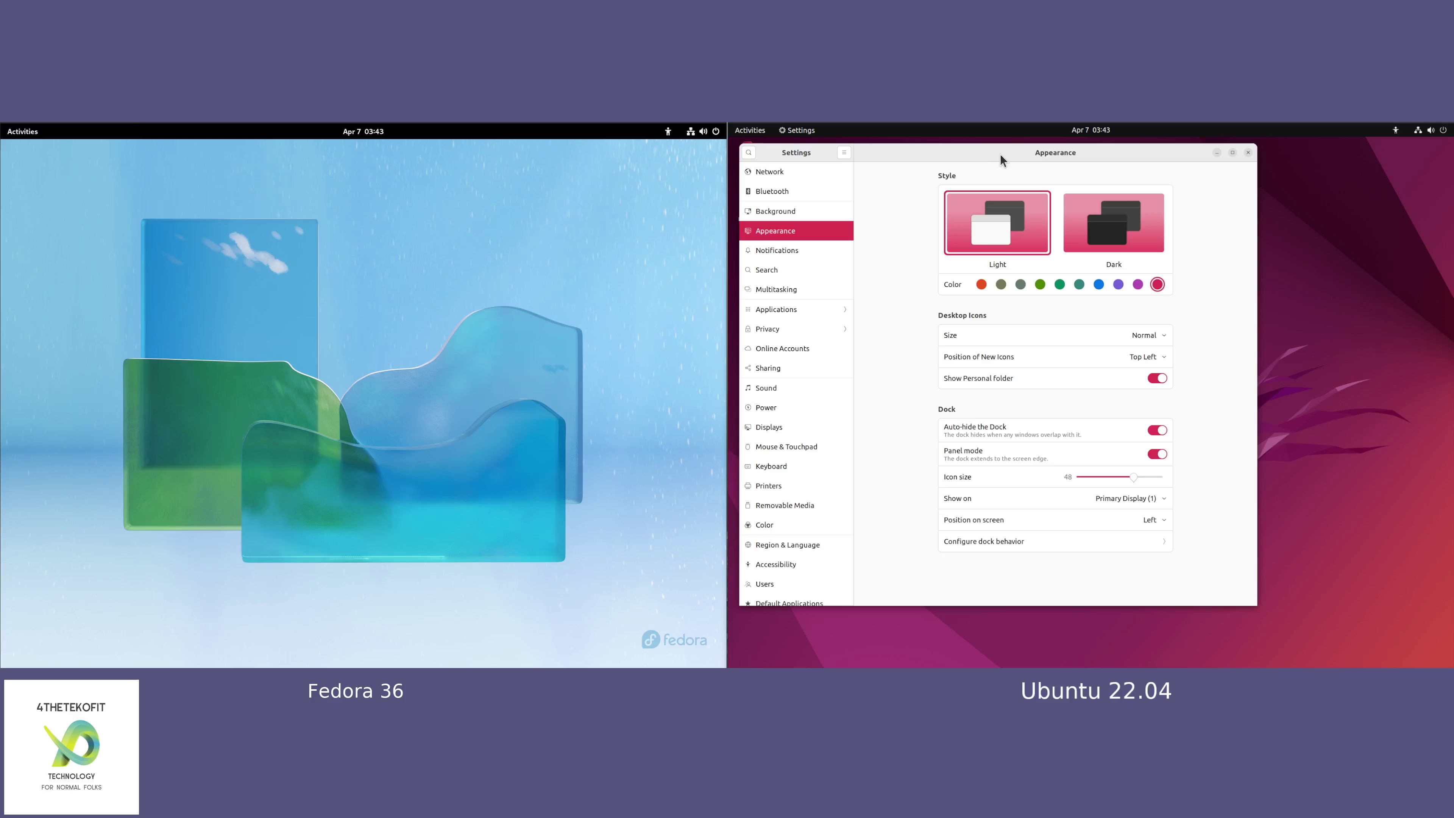
{"action": "left_click", "coordinate": [1231, 152]}
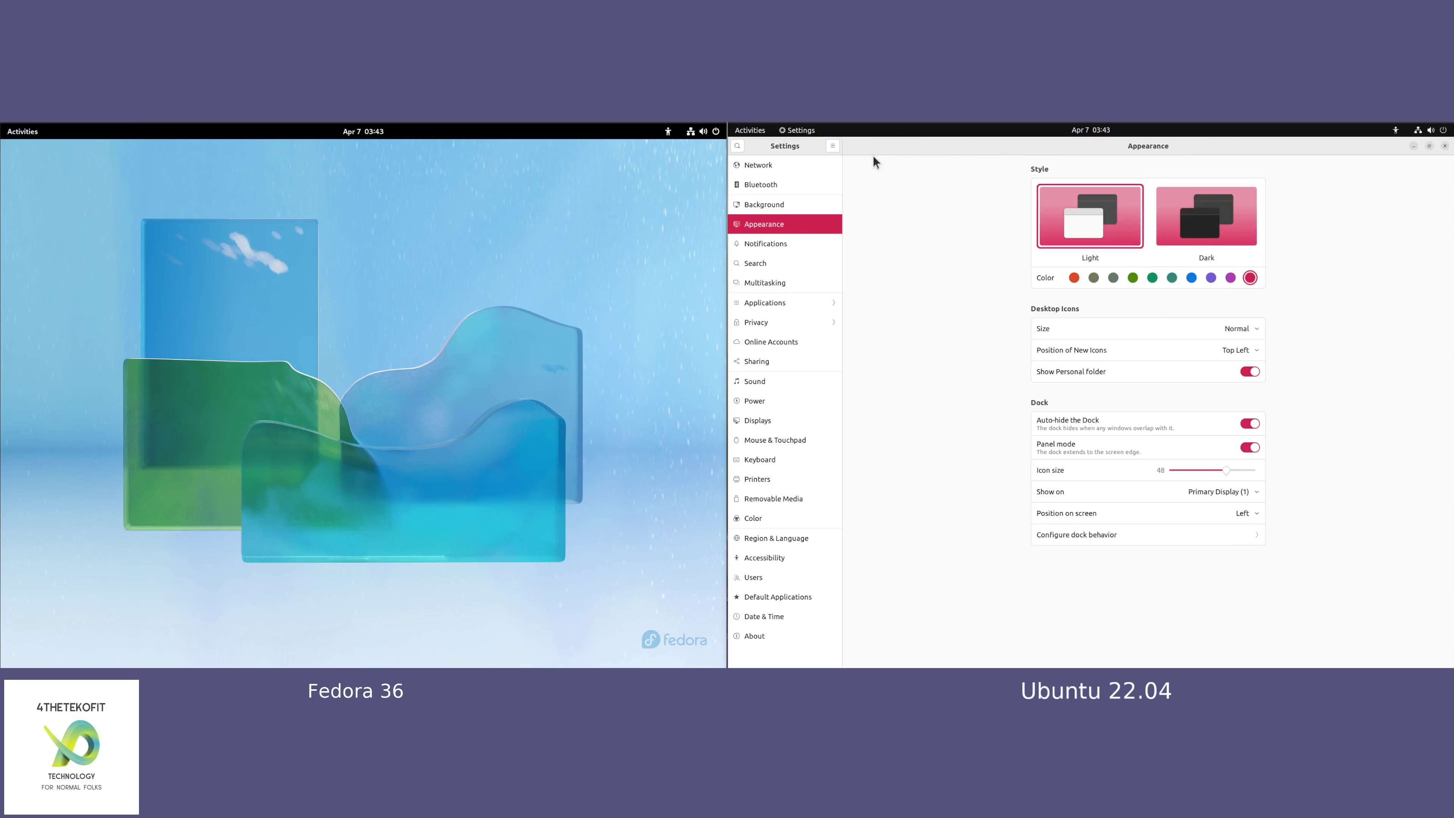
{"action": "left_click", "coordinate": [1427, 147]}
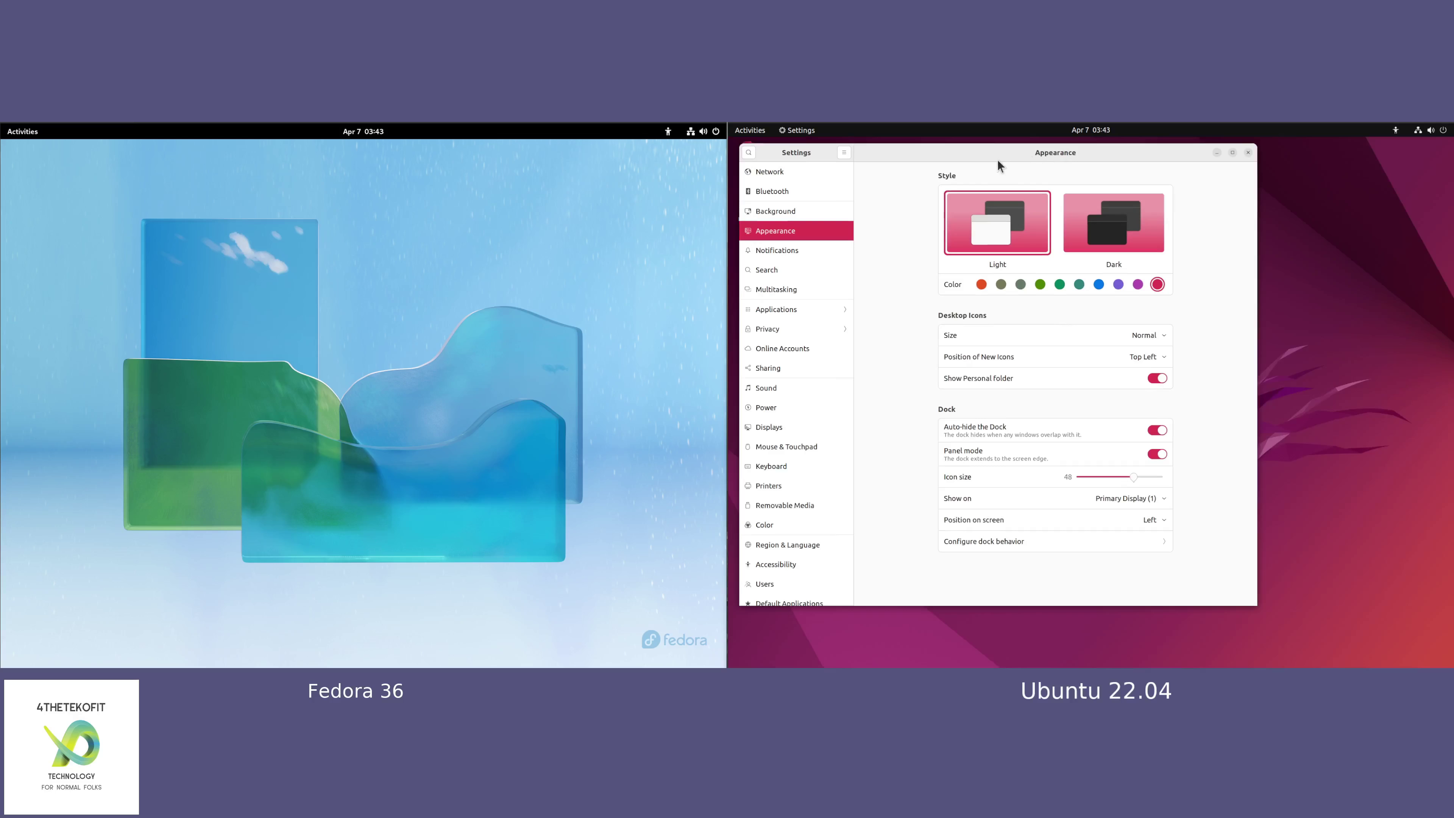
{"action": "left_click_drag", "start_coordinate": [1046, 152], "coordinate": [1068, 156]}
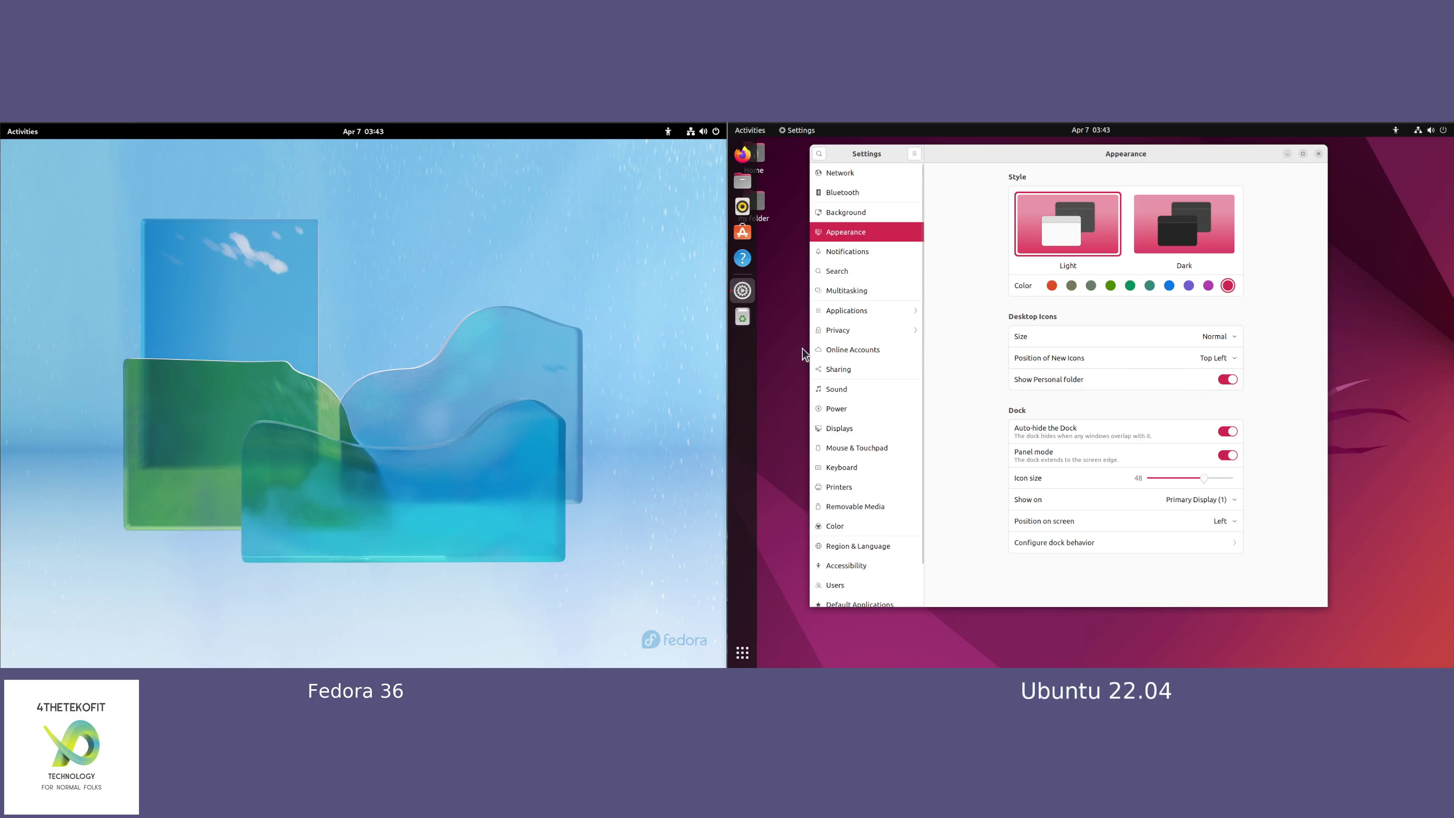
{"action": "left_click", "coordinate": [1228, 434]}
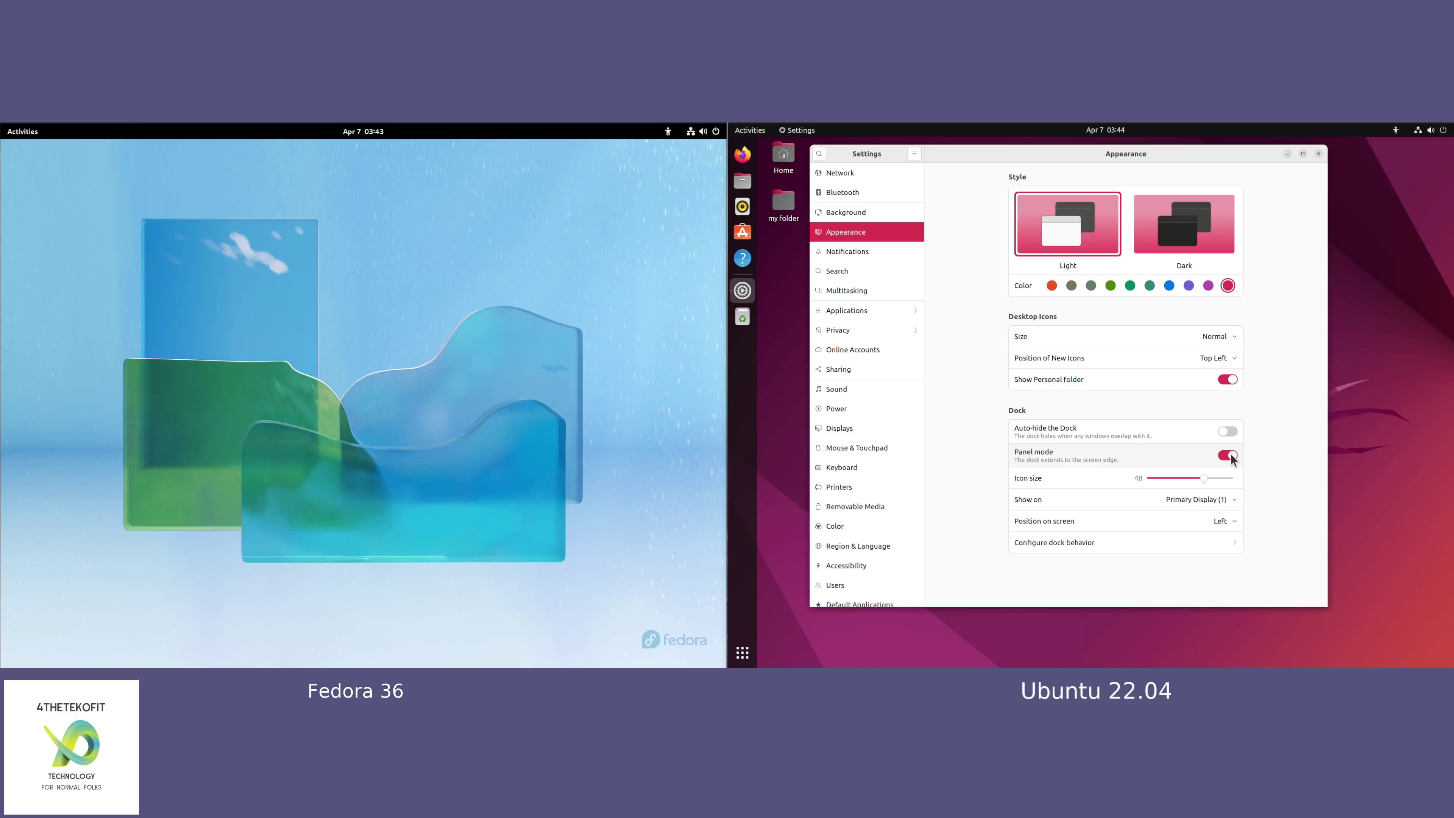
Step: Turn off the Ubuntu dock's panel mode and set its icon size to 46
{"action": "left_click", "coordinate": [1229, 455]}
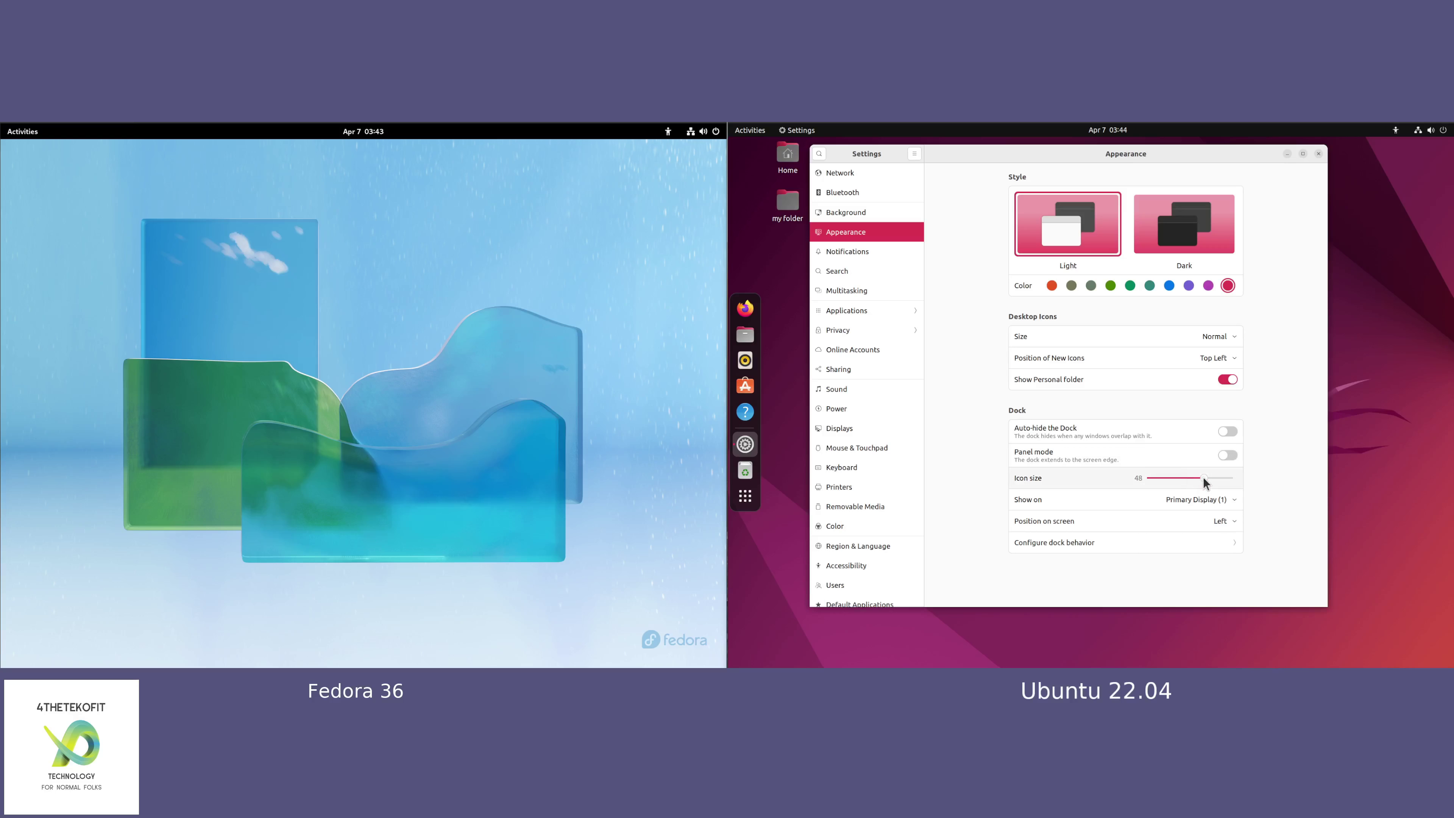
{"action": "mouse_move", "coordinate": [1203, 477]}
{"action": "left_mouse_down"}
{"action": "mouse_move", "coordinate": [1185, 480]}
{"action": "mouse_move", "coordinate": [1203, 481]}
{"action": "left_mouse_up"}
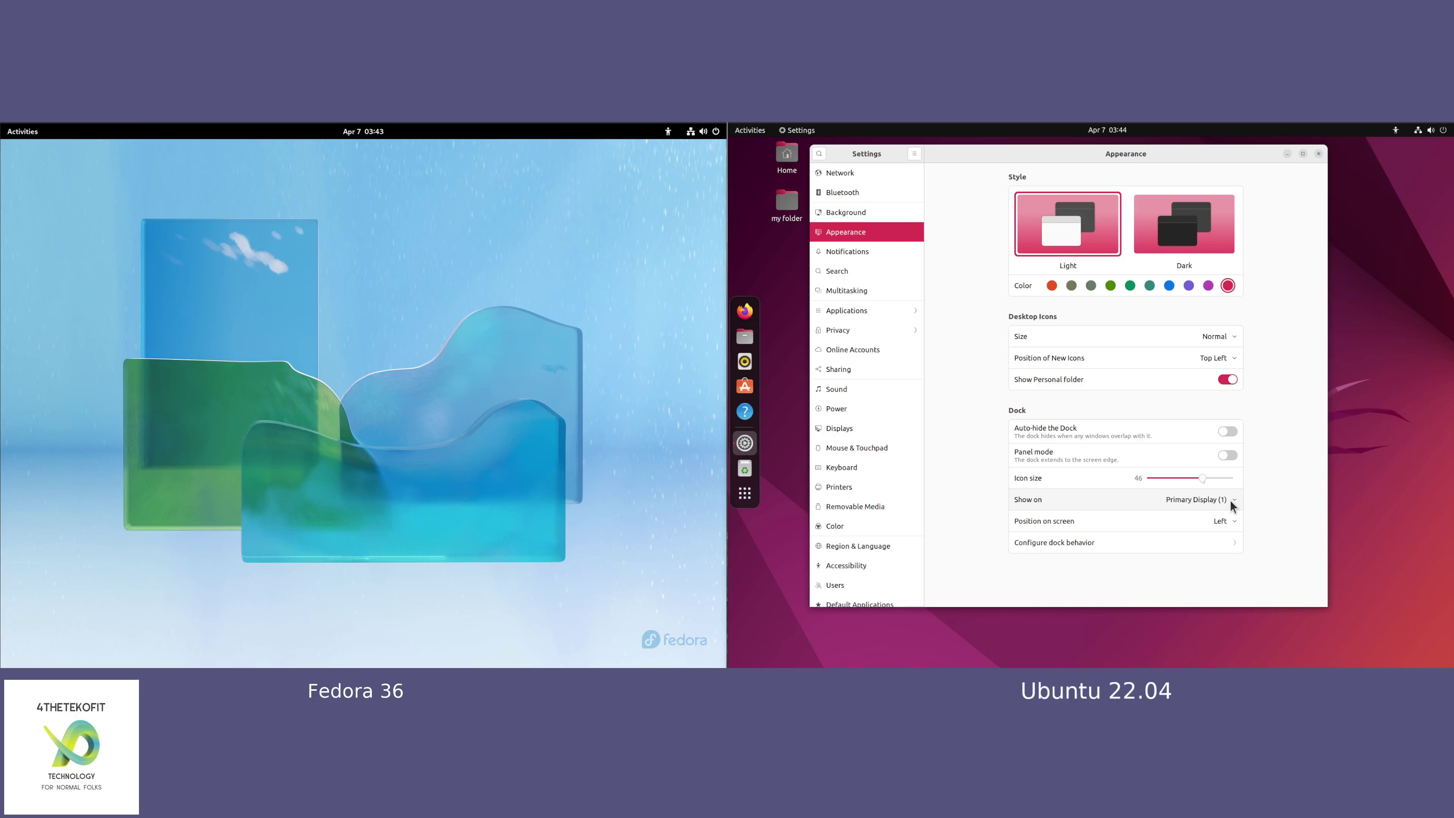
Step: Try the Bottom and Right screen positions for the Ubuntu dock and set its position back to Left
{"action": "left_click", "coordinate": [1231, 523]}
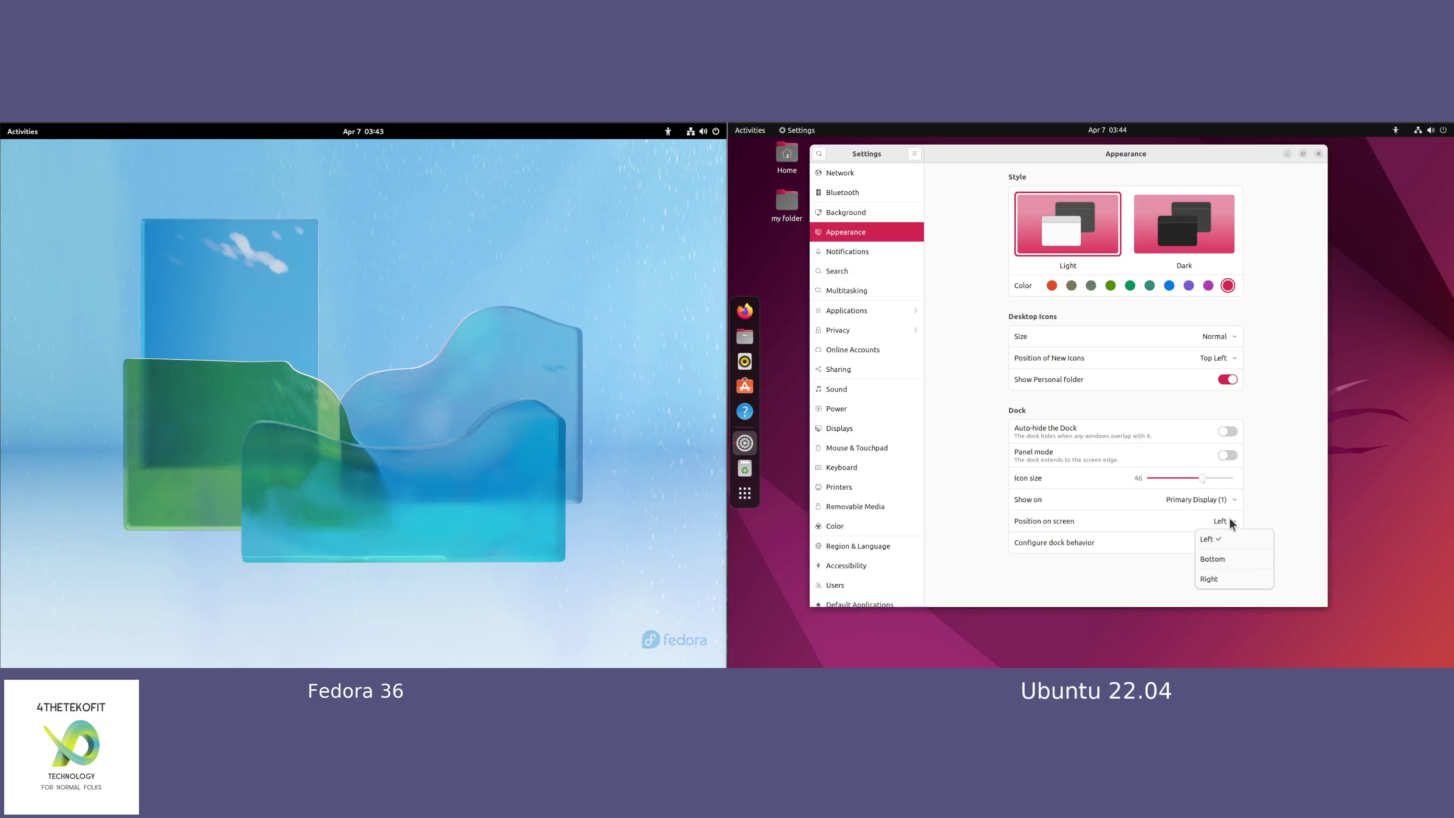
{"action": "left_click", "coordinate": [1219, 560]}
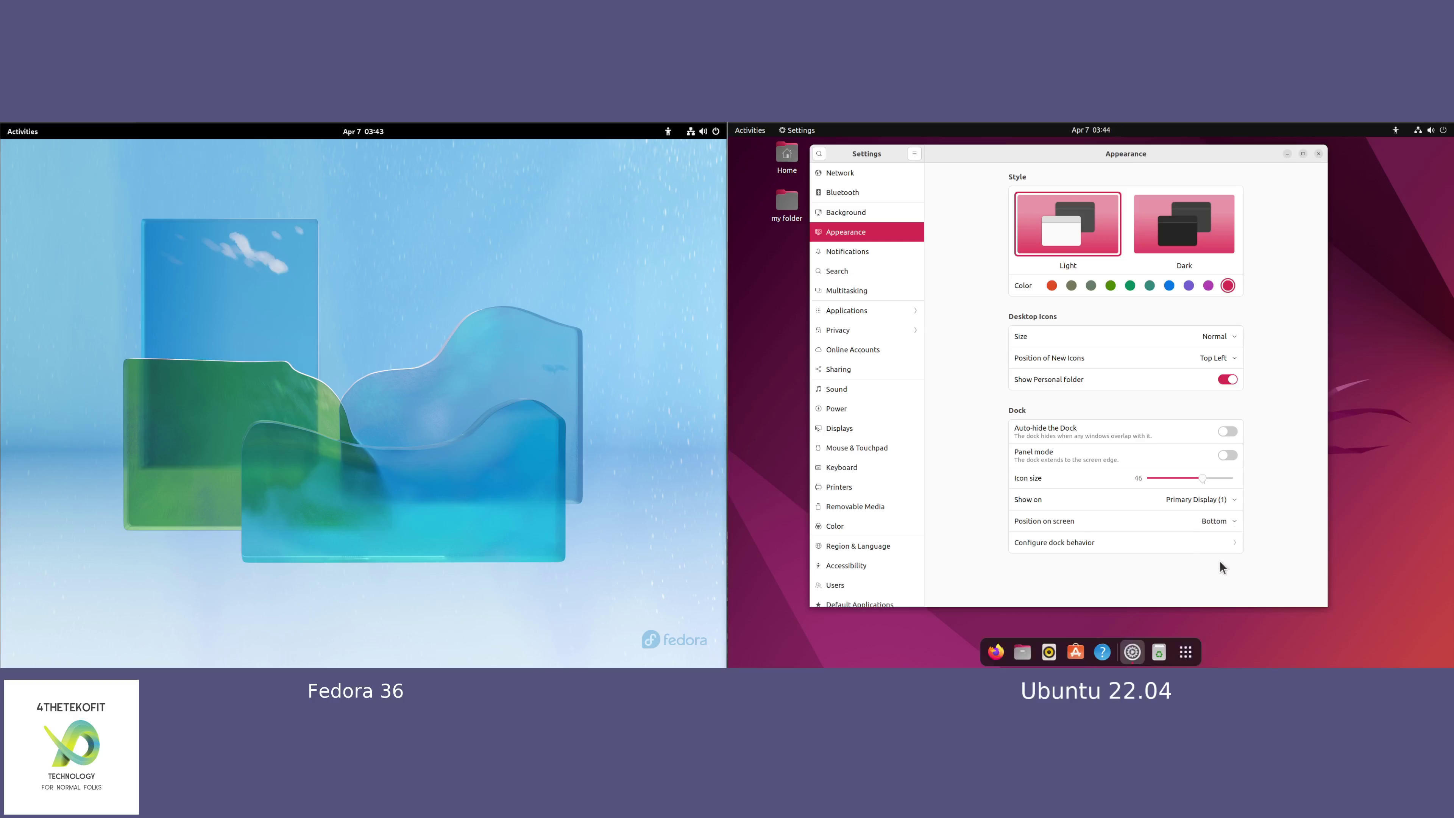
{"action": "left_click", "coordinate": [1224, 518]}
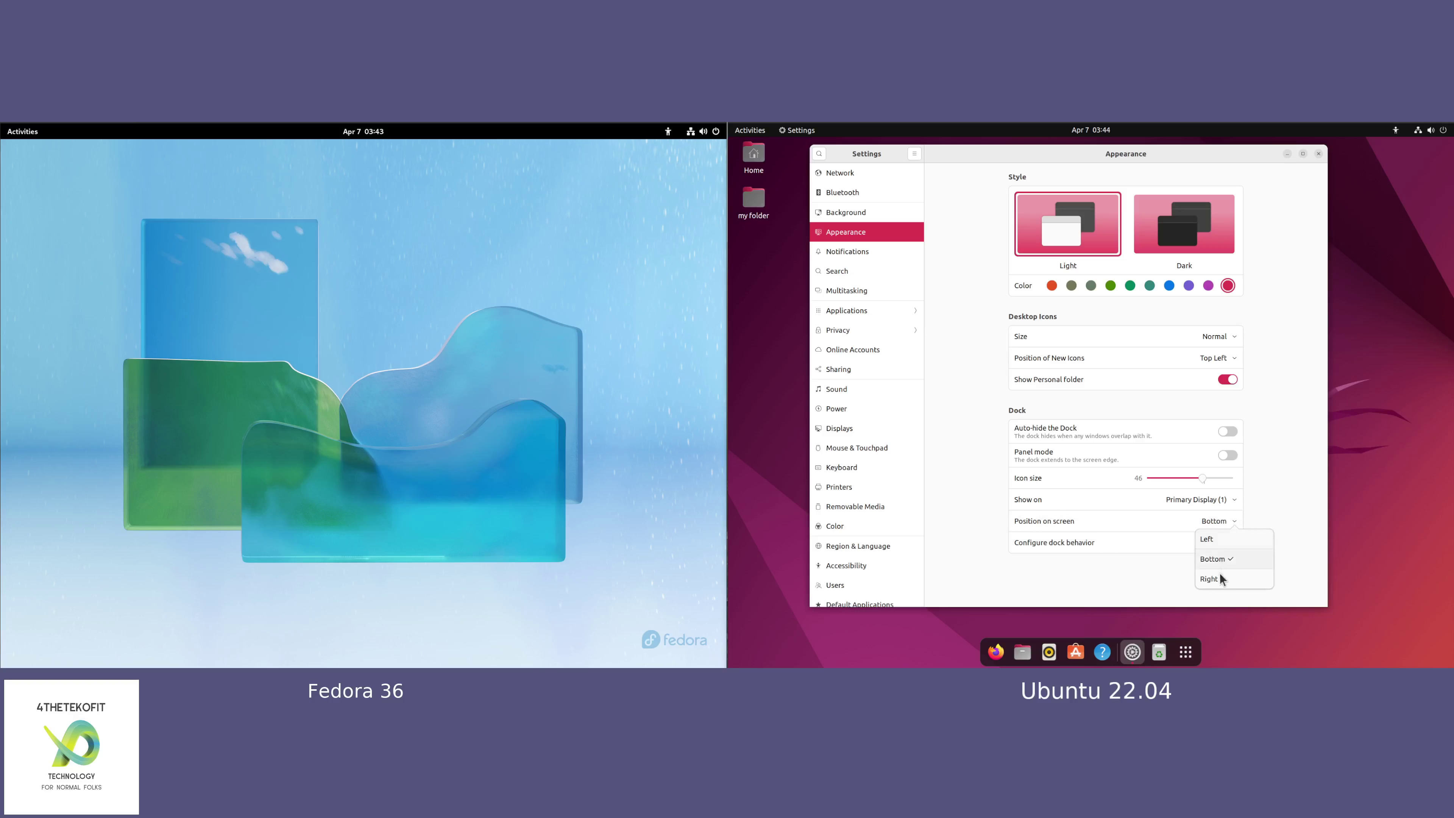
{"action": "left_click", "coordinate": [1210, 579]}
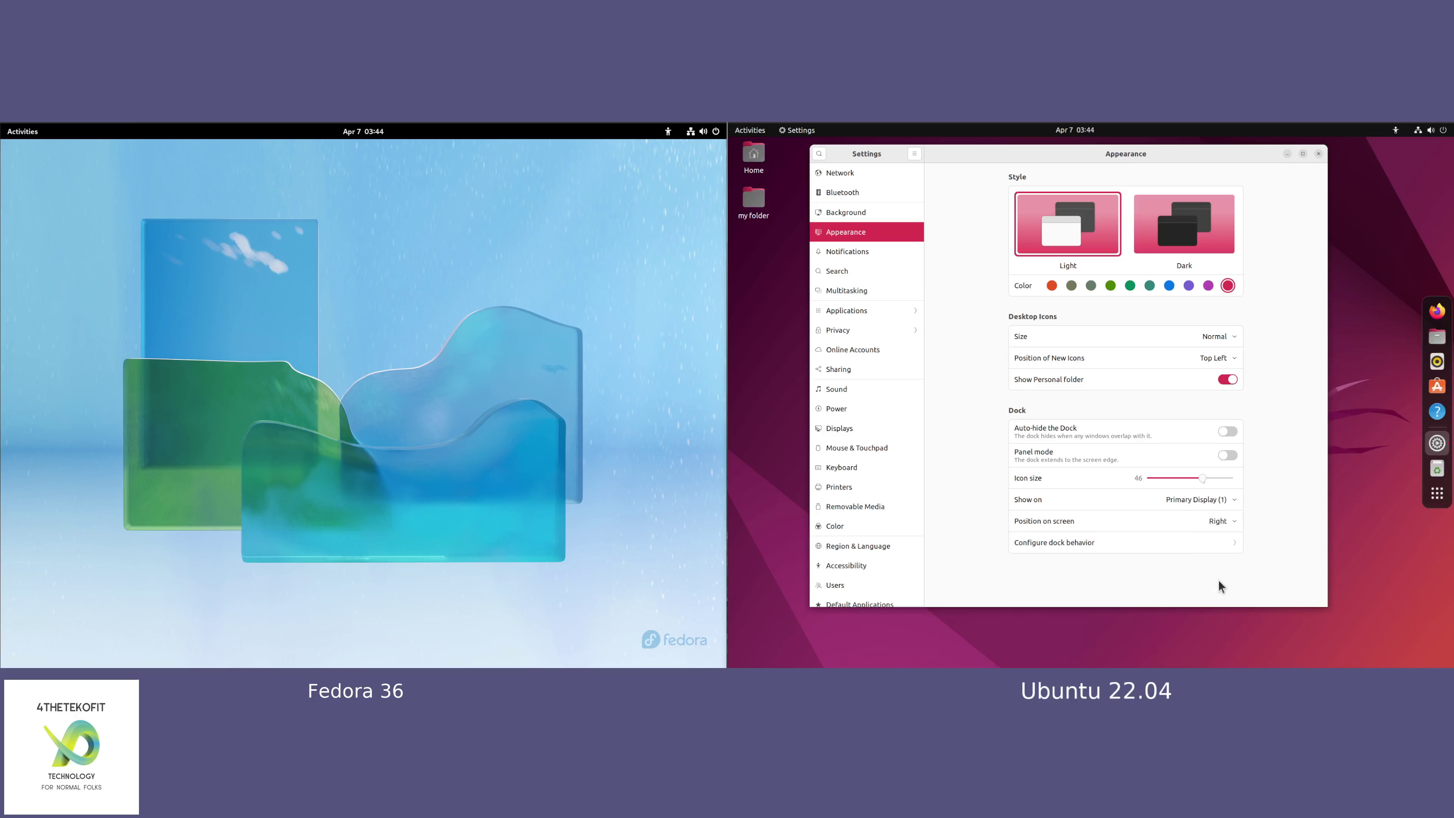
{"action": "left_click", "coordinate": [1220, 520]}
{"action": "left_click", "coordinate": [1217, 542]}
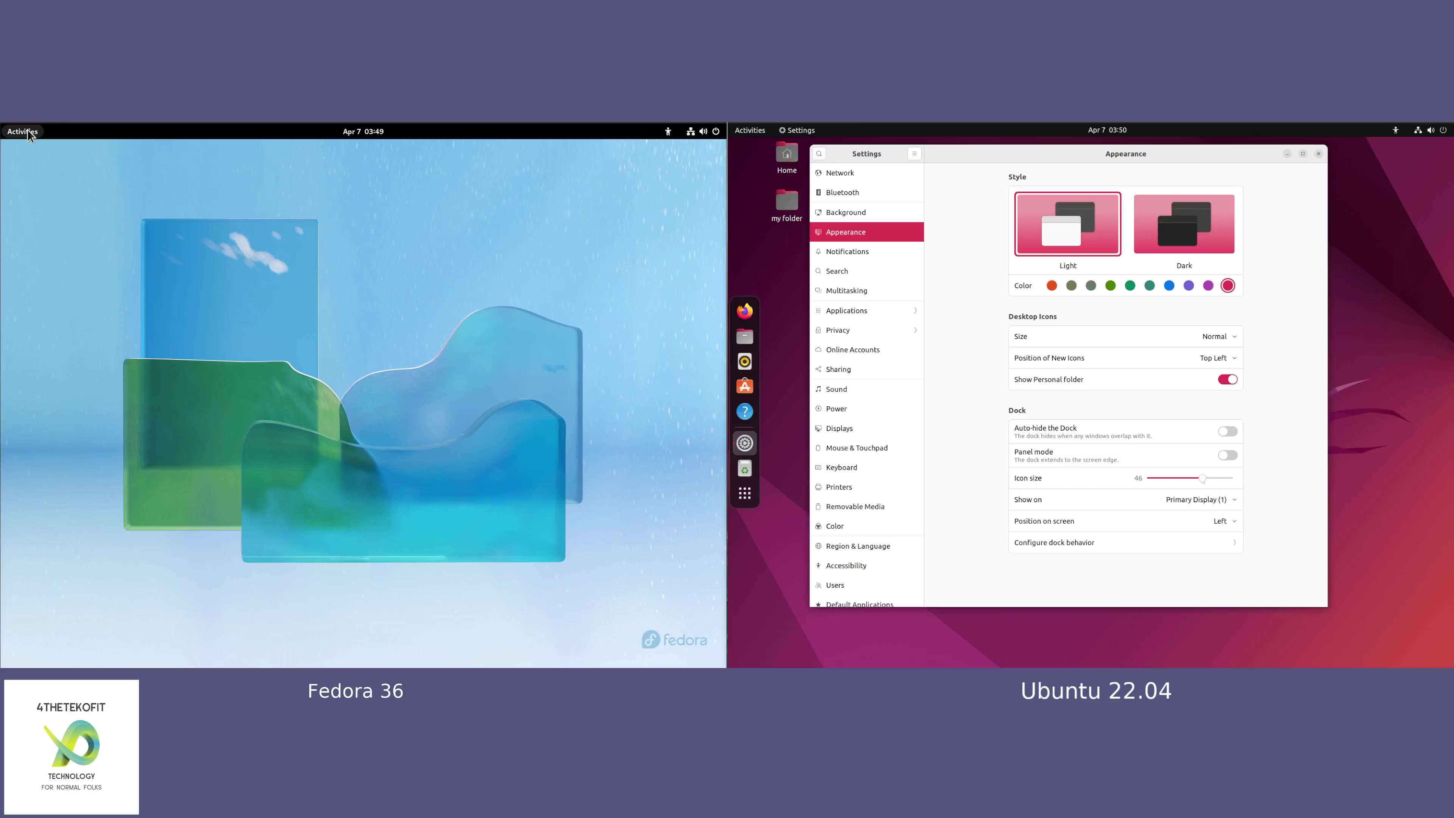
Step: Show Fedora's Activities overview to examine its dock, return to the desktop, and bring the overview up again
{"action": "left_click", "coordinate": [24, 136]}
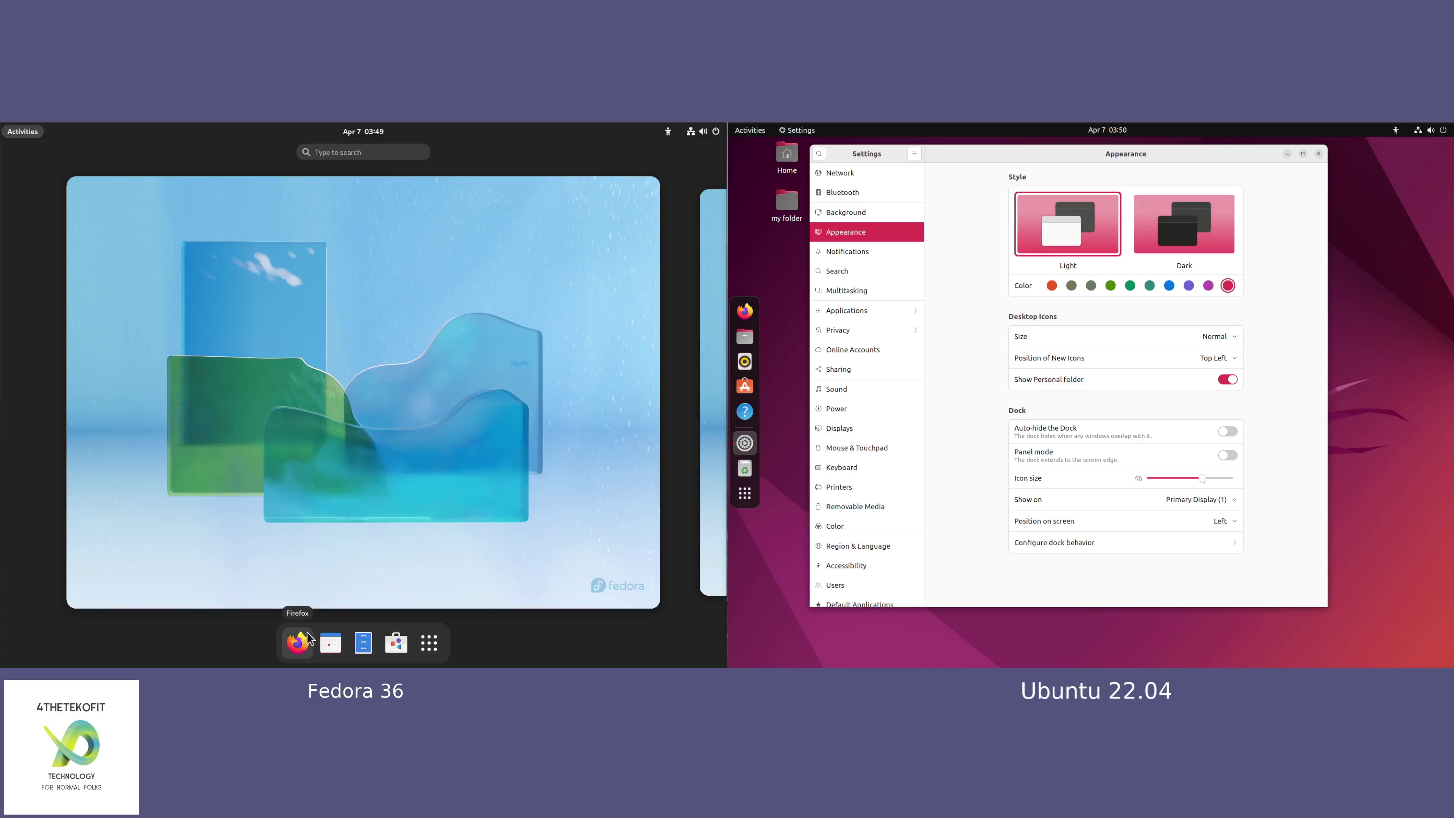
{"action": "left_click", "coordinate": [38, 131]}
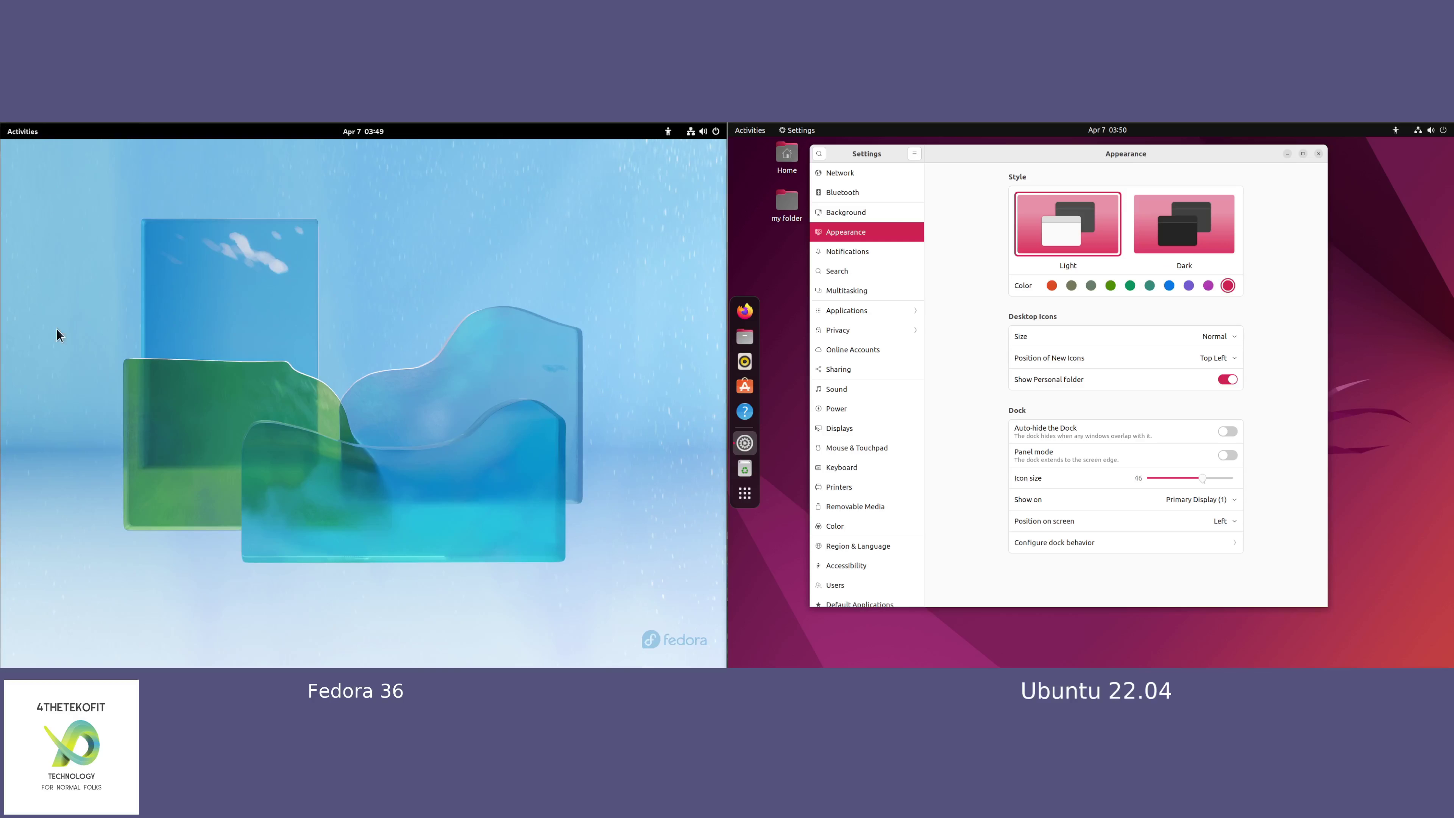
{"action": "left_click", "coordinate": [20, 135]}
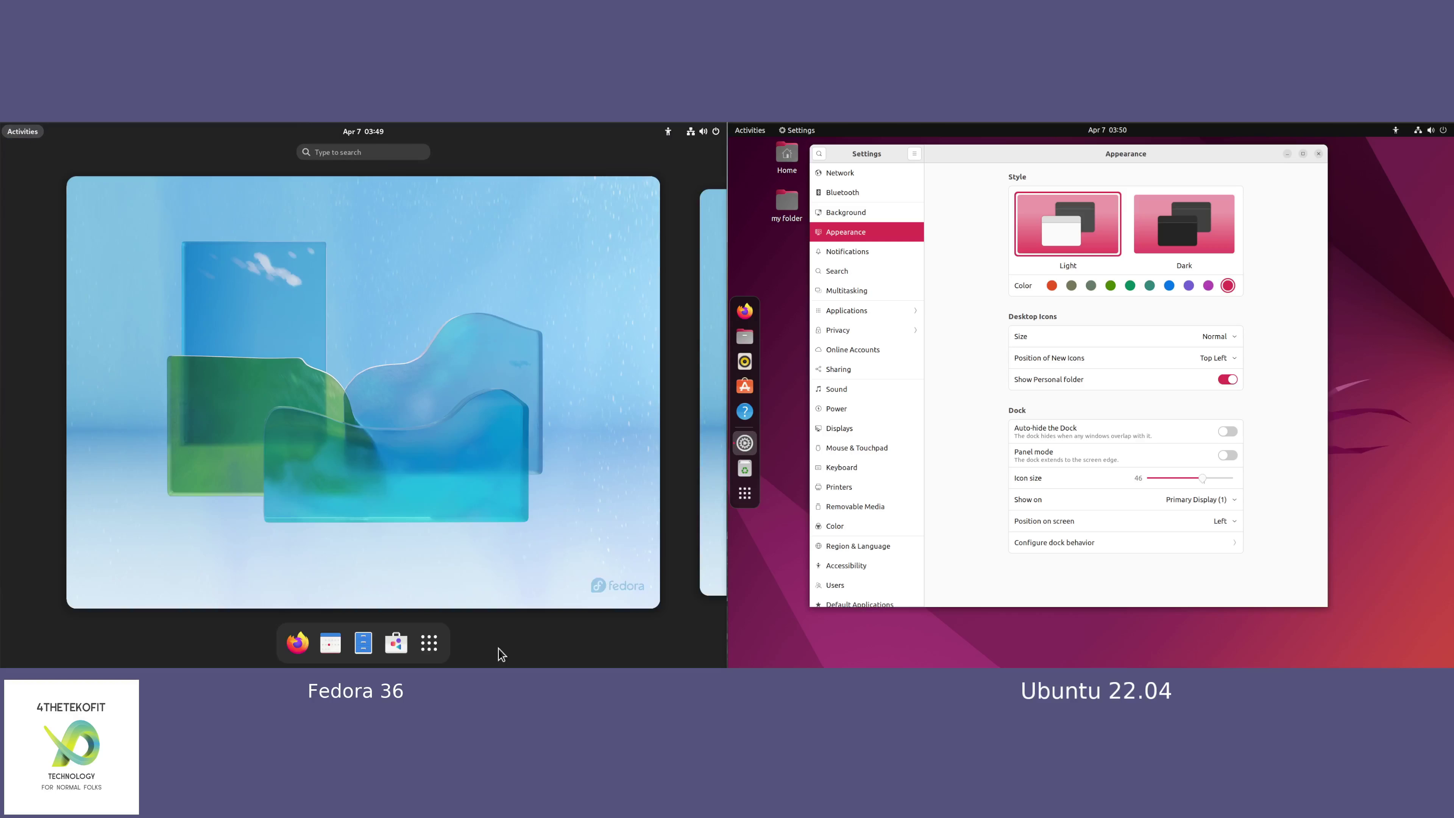